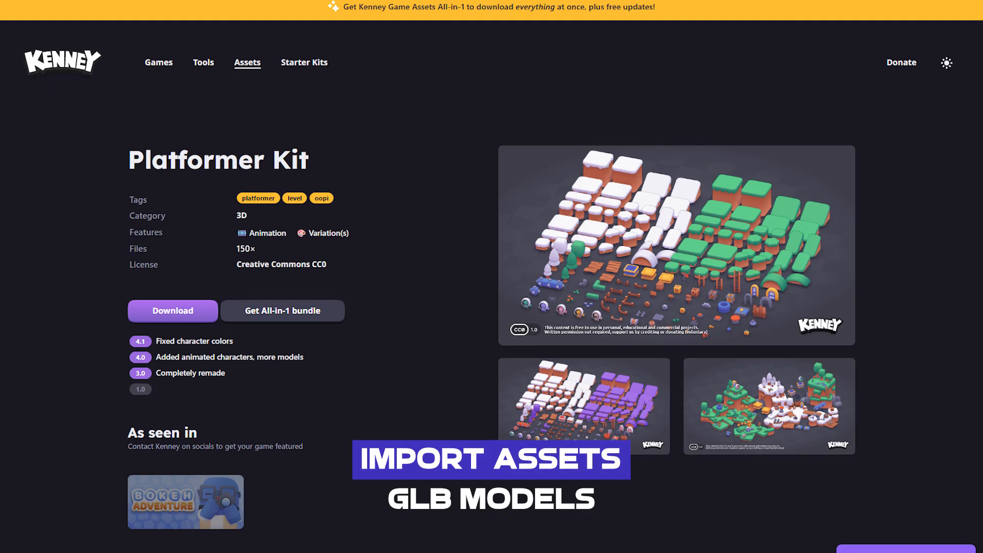
Step: Create a folder named Models in the project assets
scroll(491, 276, "down", 1)
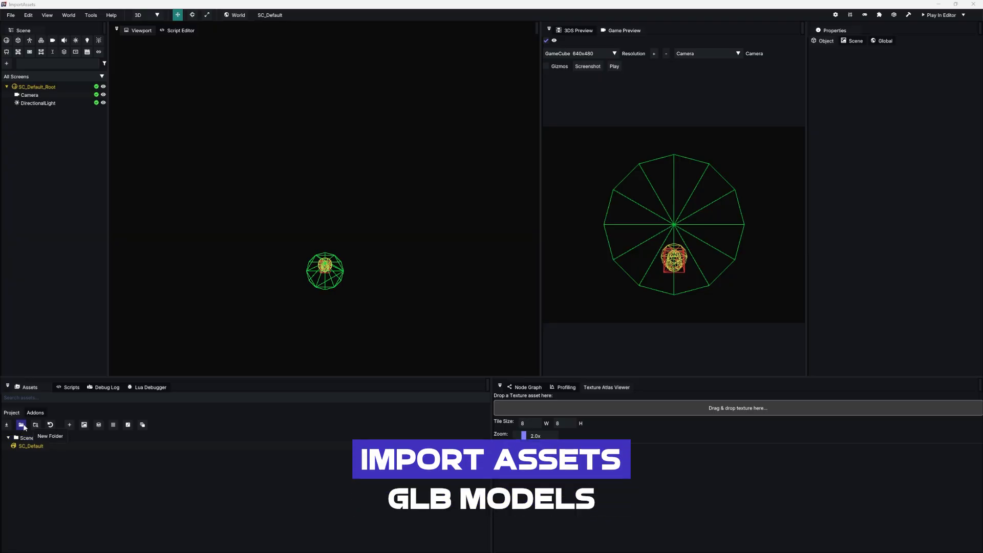
left_click(22, 424)
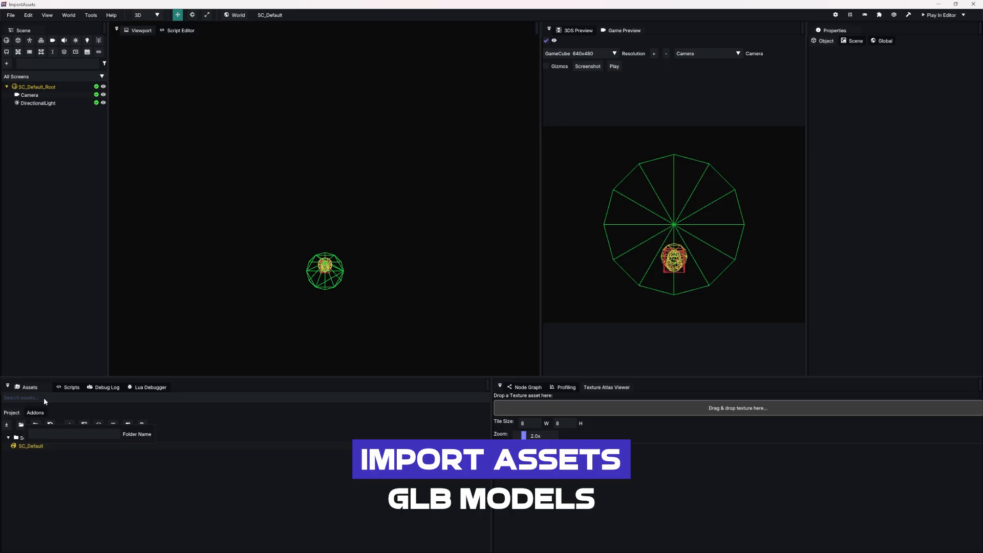
type("Models")
key("Return")
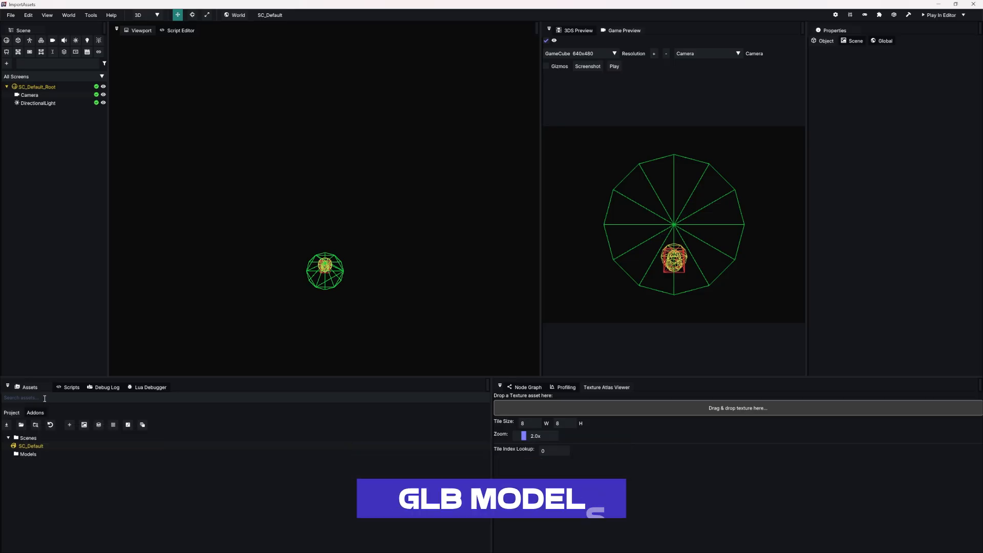
Step: Start importing coin-gold.glb from the platformer kit's GLB format folder into the Models folder
right_click(25, 454)
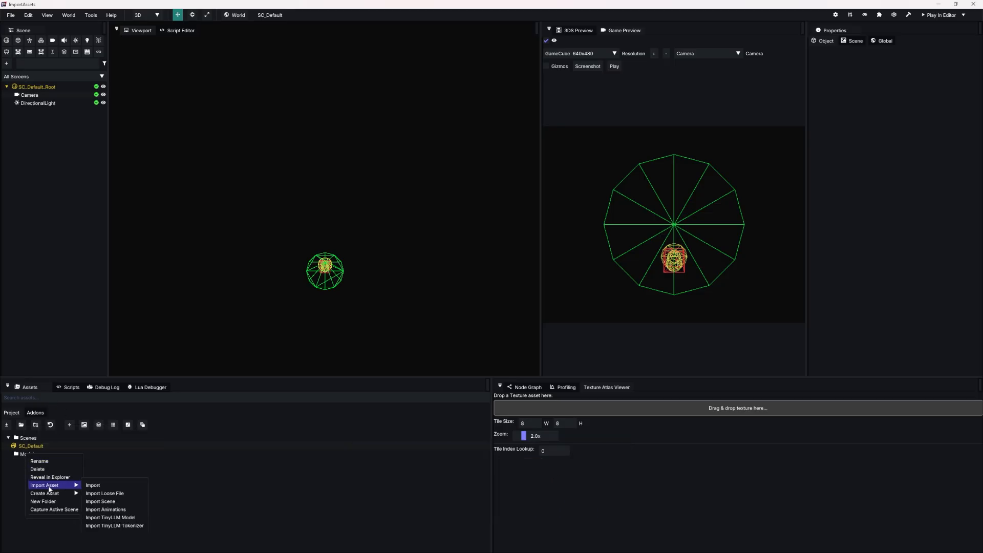
left_click(95, 486)
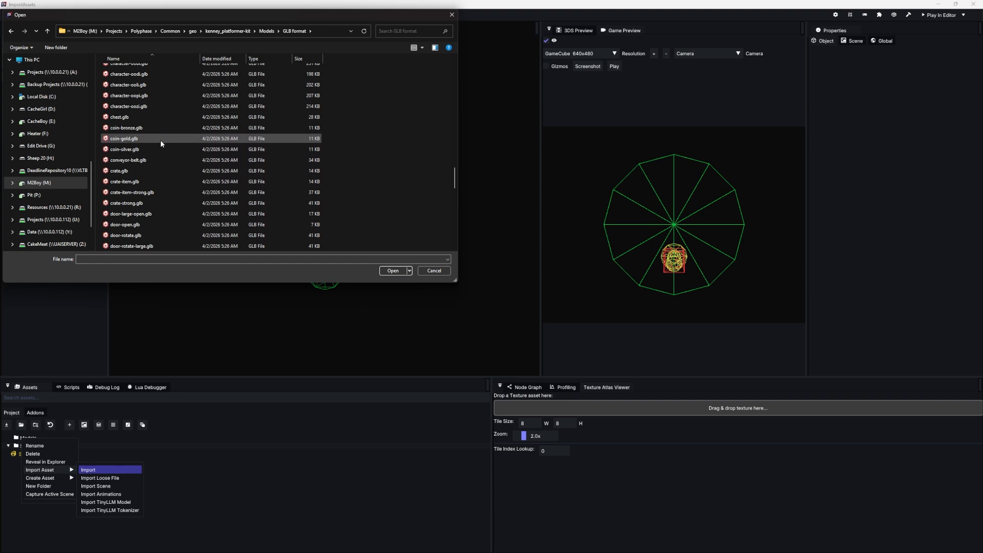
double_click(161, 139)
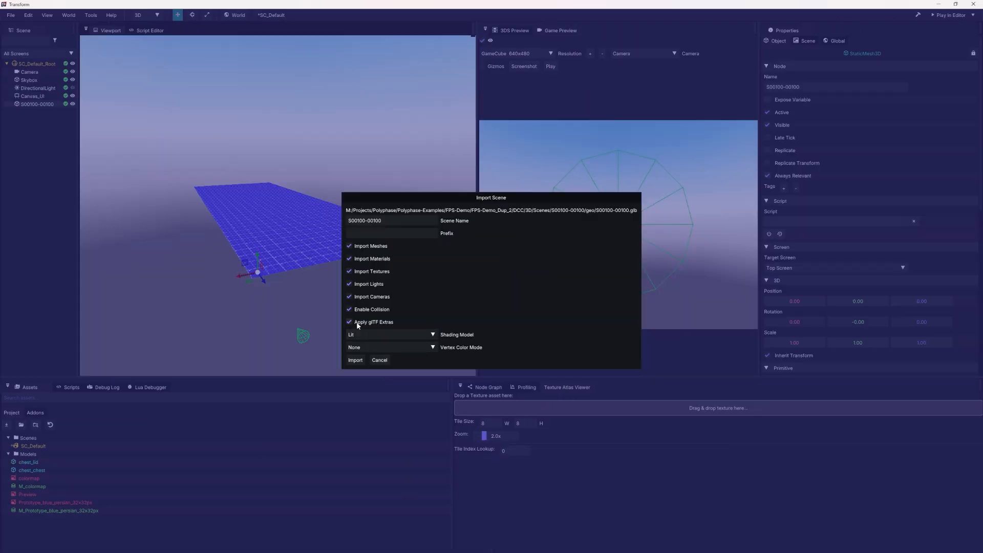
Step: Import S00100-00100.glb as a scene with meshes, materials, textures, lights, cameras, collision and glTF extras, using Lit shading
left_click(356, 360)
right_click_drag(276, 198, 200, 257)
key("s")
key("w")
key("d")
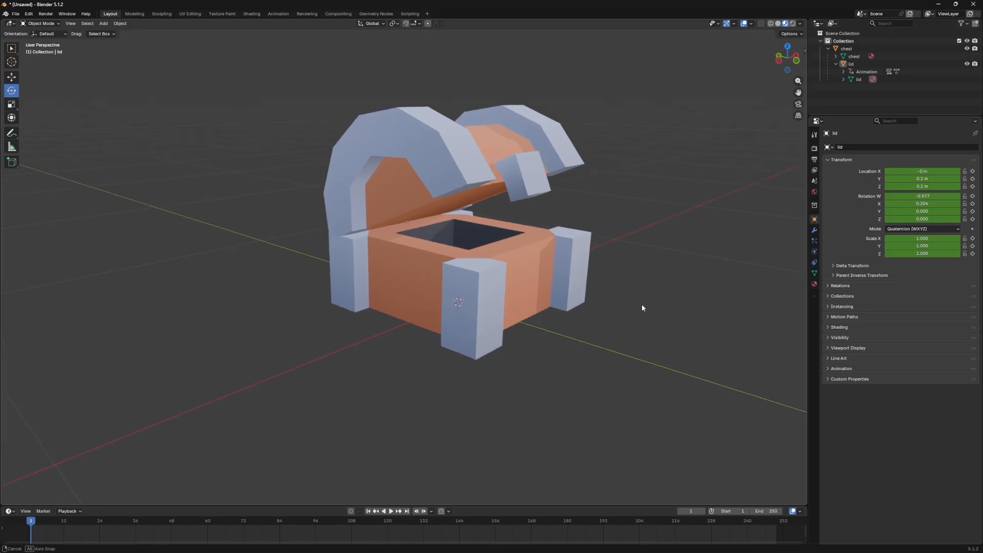
Step: Switch to Blender and rotate the chest's lid about the X axis by about 3.5 degrees
middle_click_drag(642, 307, 542, 303)
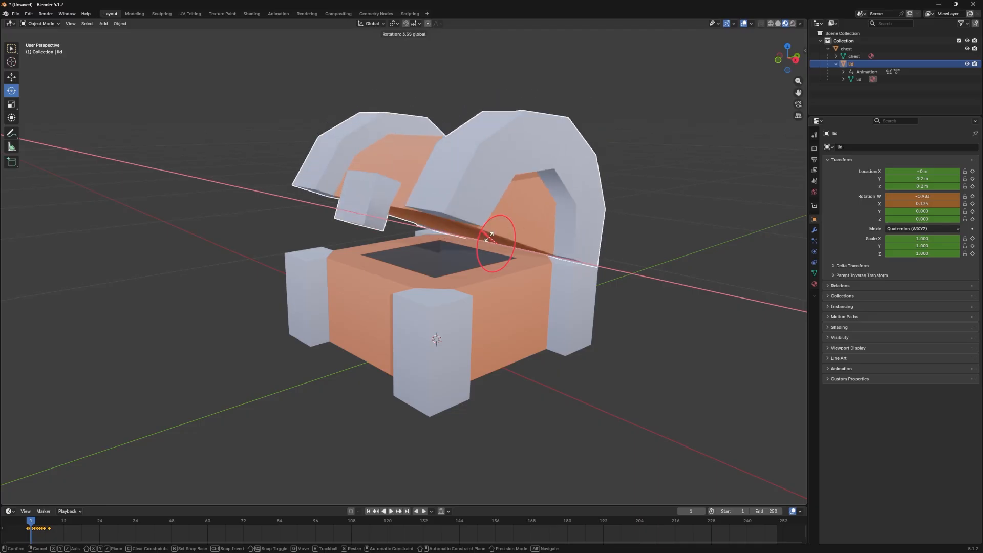
left_click(490, 239)
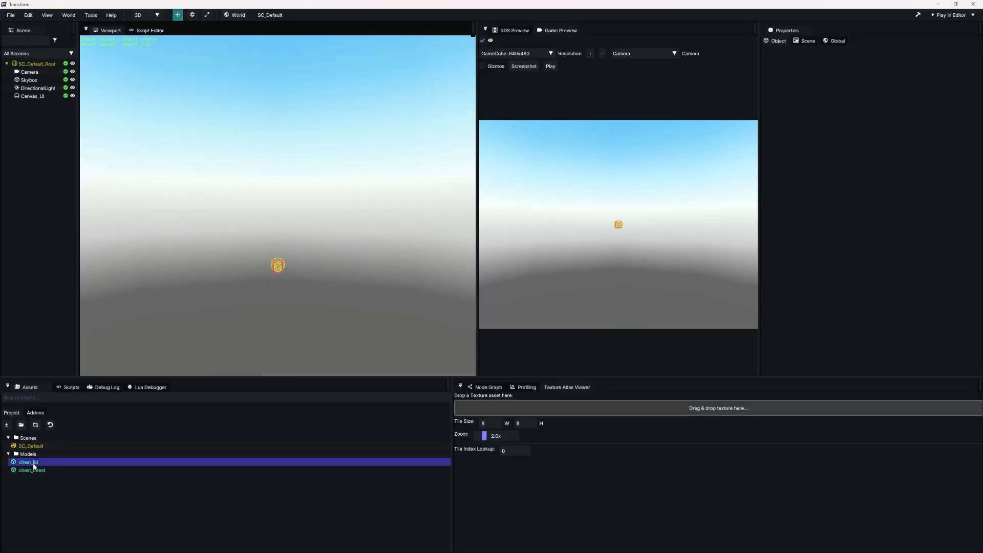
Step: Switch to the Transform project, place the chest_lid and chest_chest meshes in the scene, and undo the lid's vertical move
left_click(32, 462)
left_click(34, 467, "ctrl")
left_click_drag(32, 467, 296, 128)
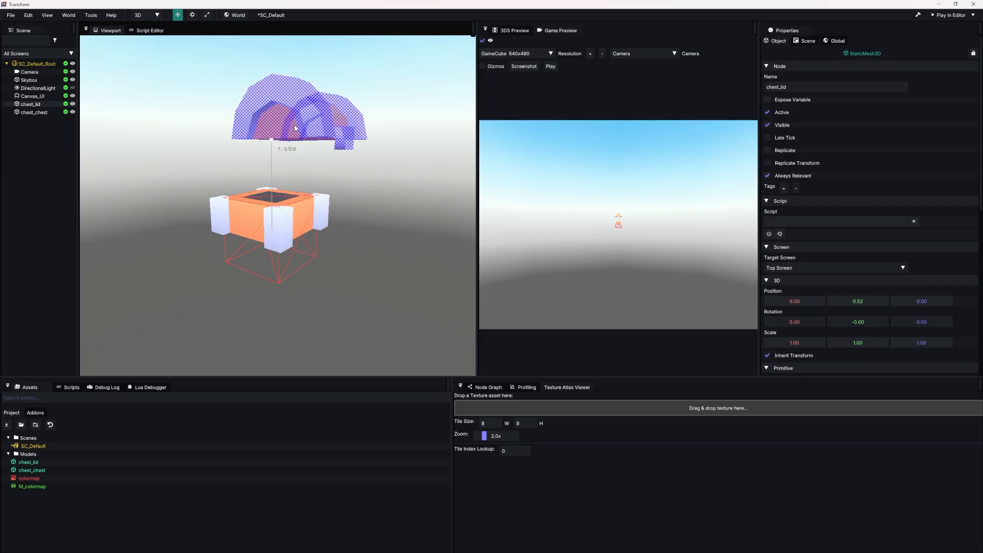
key("ctrl+z")
left_click(390, 283)
mouse_move(391, 283)
right_mouse_down()
mouse_move(420, 283)
mouse_move(376, 274)
right_mouse_up()
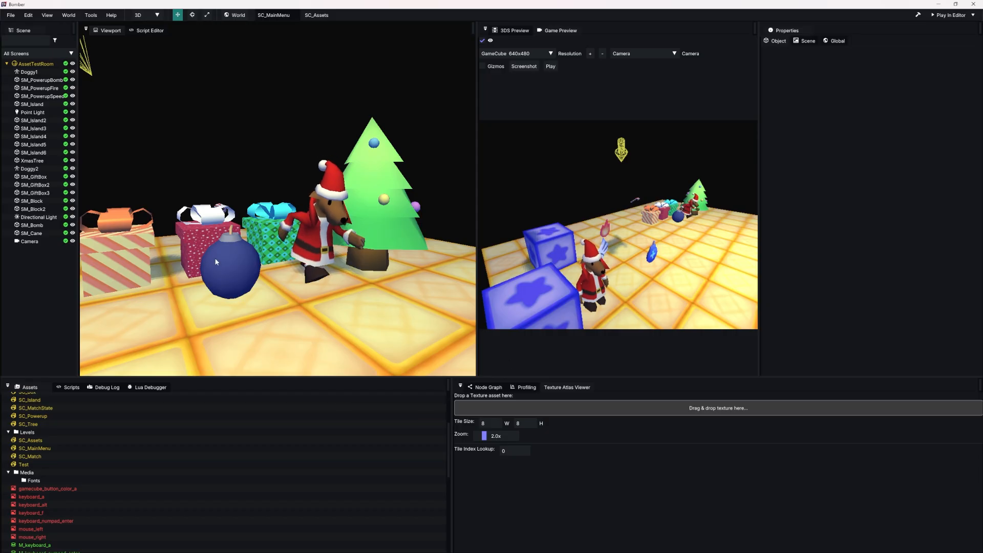
Step: Examine the bomb and the Christmas tree in the Bomber scene by selecting each mesh
left_click(232, 267)
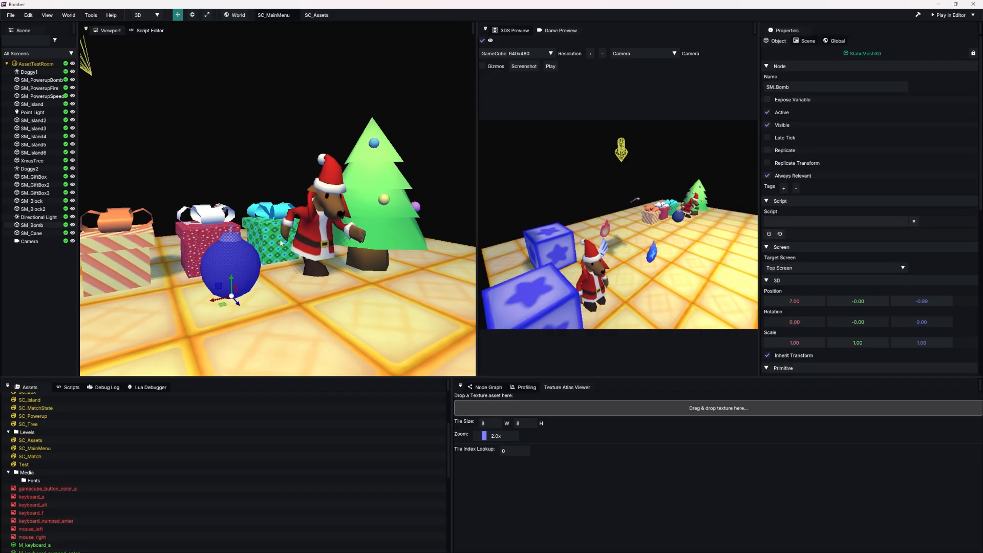
left_click(378, 225)
Step: Select the blue robot in the Retargeting-Demo scene and open the properties of its Skeletal Mesh asset
left_click(245, 135)
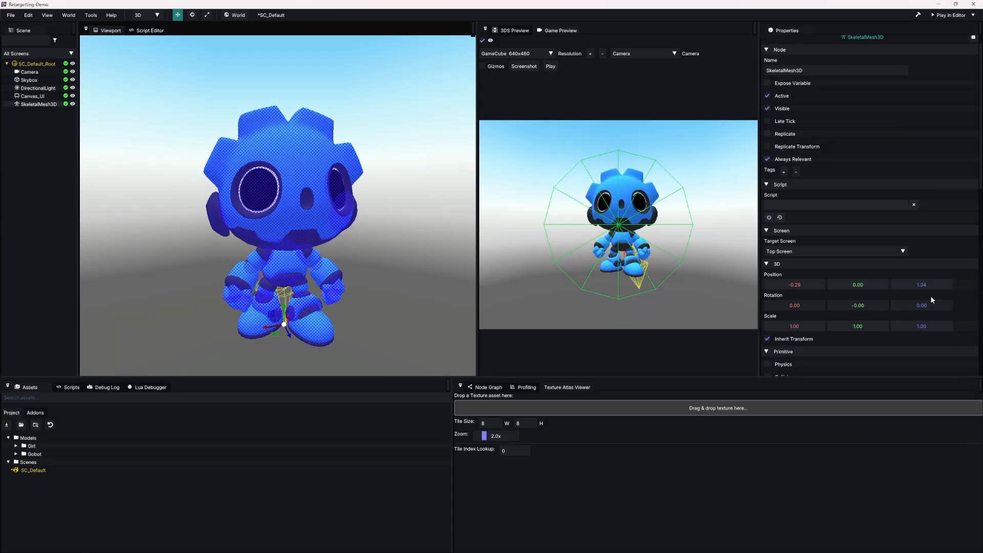
scroll(935, 313, "down", 3)
scroll(936, 313, "down", 6)
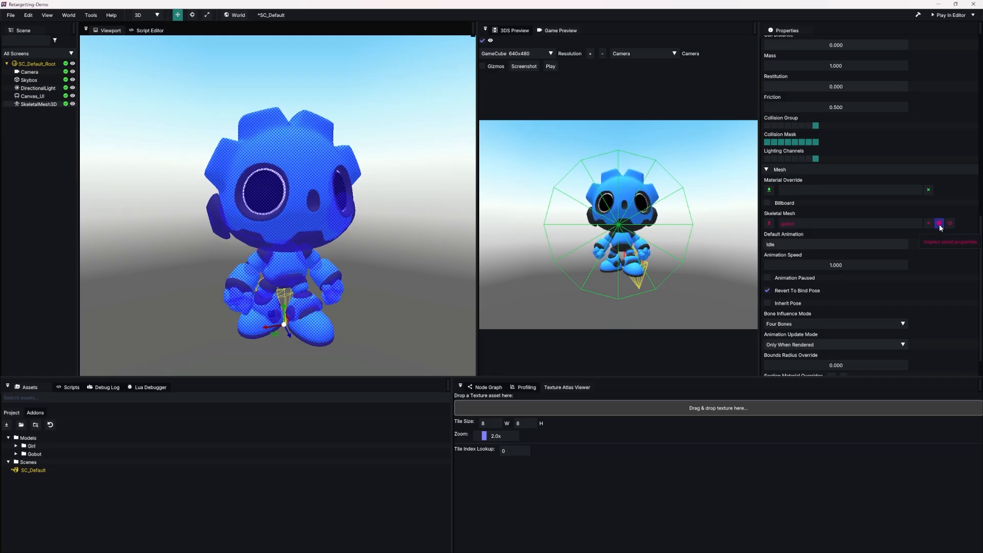
left_click(938, 223)
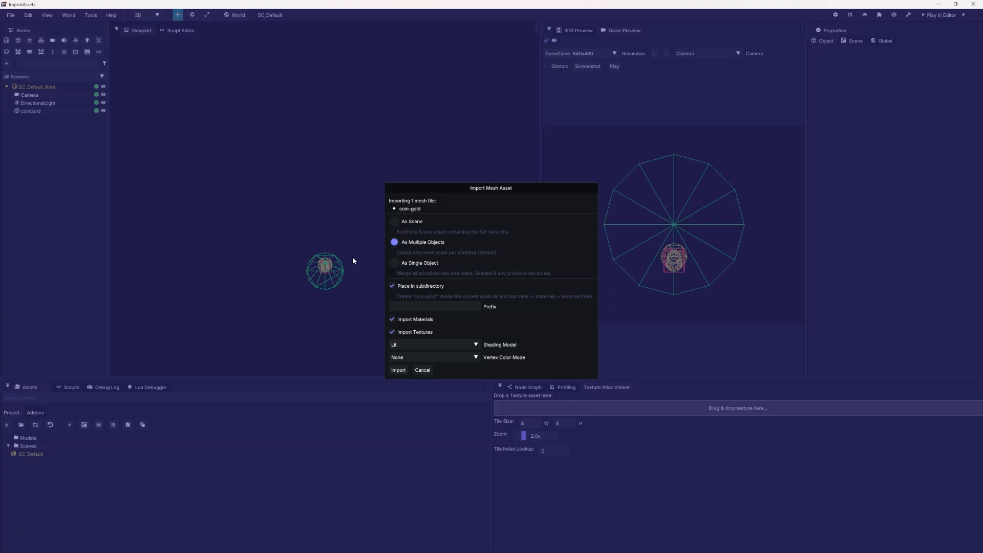
Step: Import coin-gold as a single object in its own subdirectory, with materials and textures and Lit shading
left_click(394, 263)
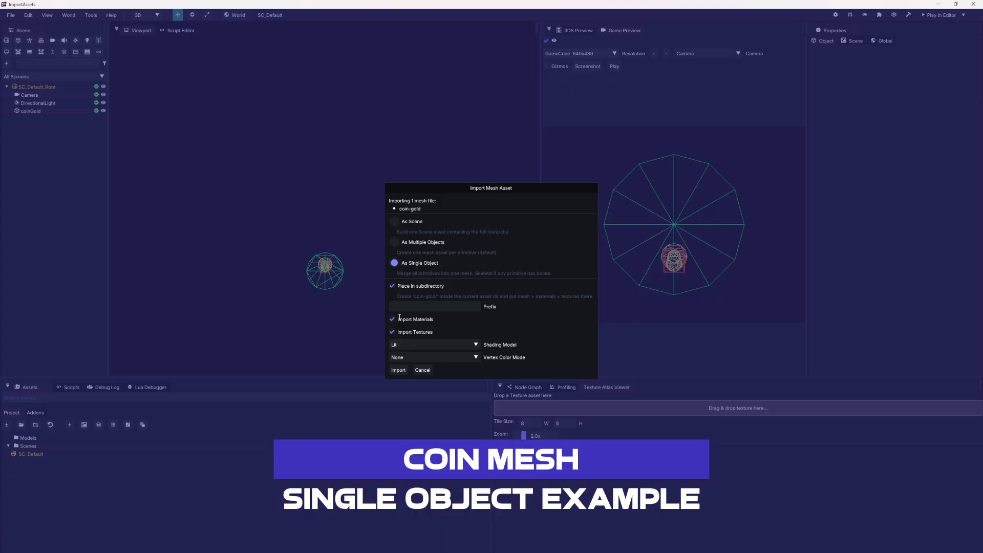
left_click(398, 370)
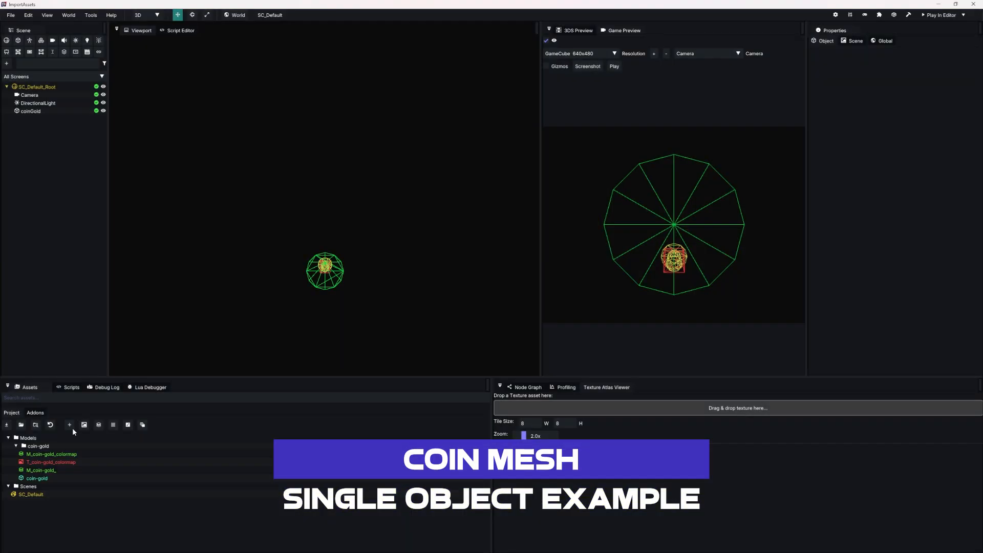
Step: Add the coin-gold mesh to the SC_Default scene and select the coin in the viewport
left_click(68, 454)
left_click_drag(48, 479, 68, 249)
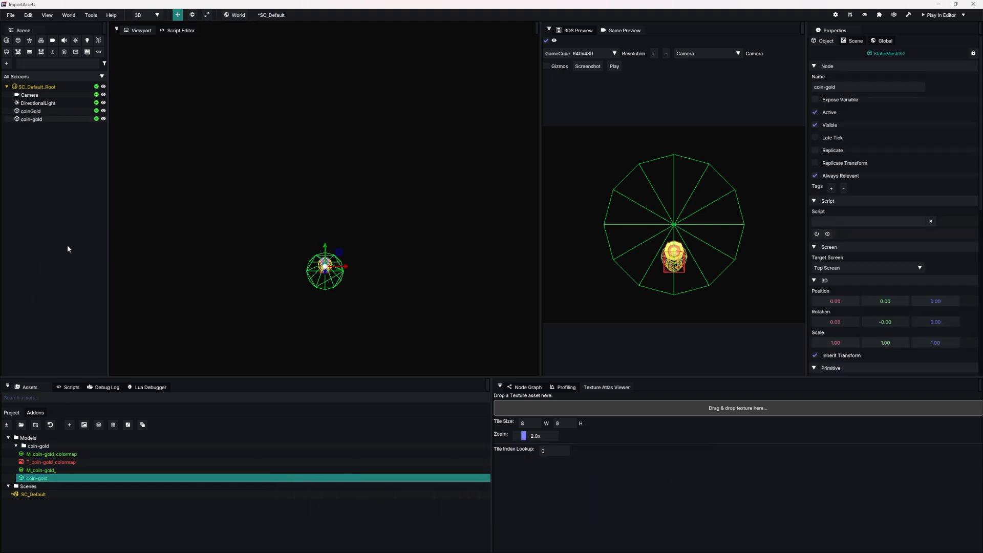
right_click_drag(313, 258, 491, 283)
key("w")
key("a")
left_click(370, 231)
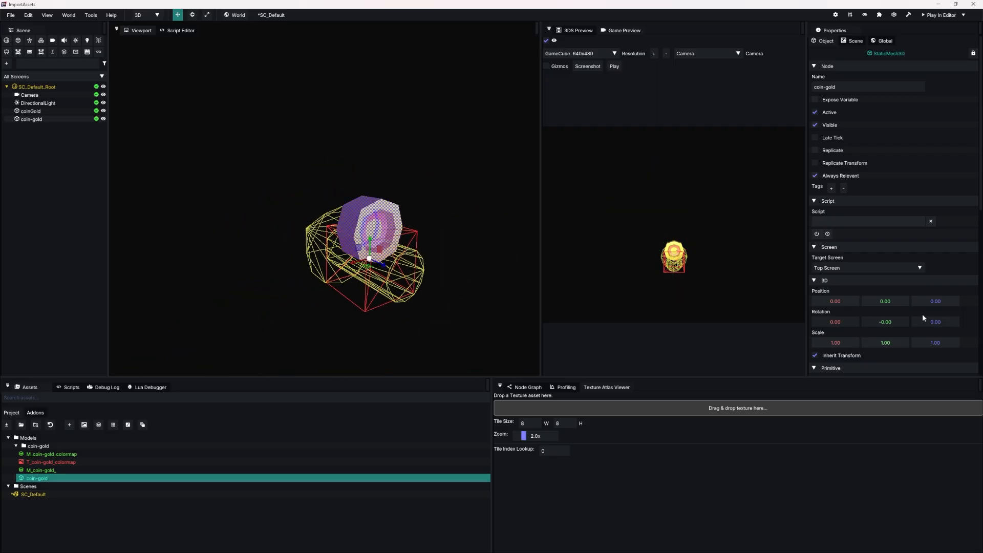
Step: Inspect the coin's Static Mesh asset and its assigned M_coin-gold_colormap material
scroll(928, 319, "down", 10)
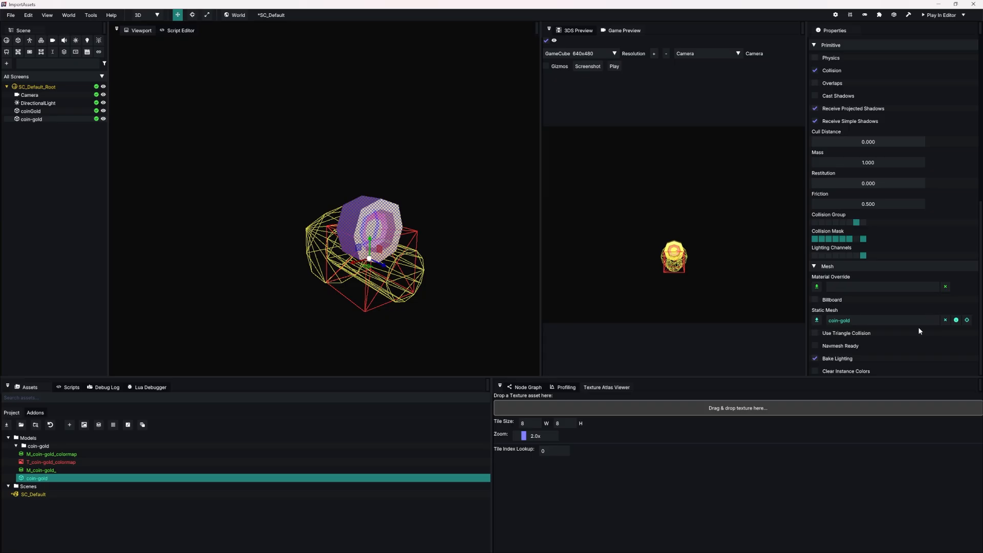
left_click(955, 321)
left_click(953, 166)
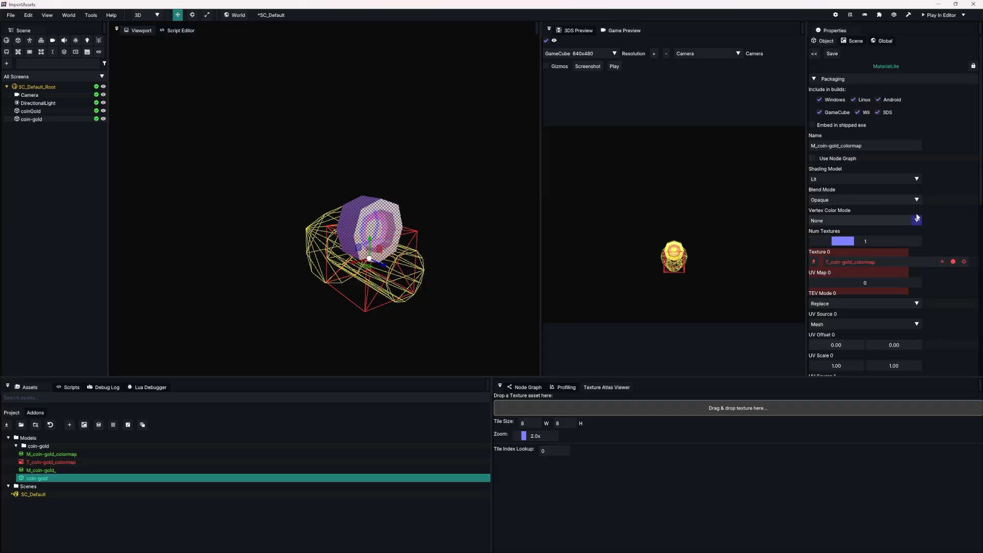
Step: Import chest.glb into the Models folder as a scene named chest, with all content options enabled and Lit shading
left_click(16, 446)
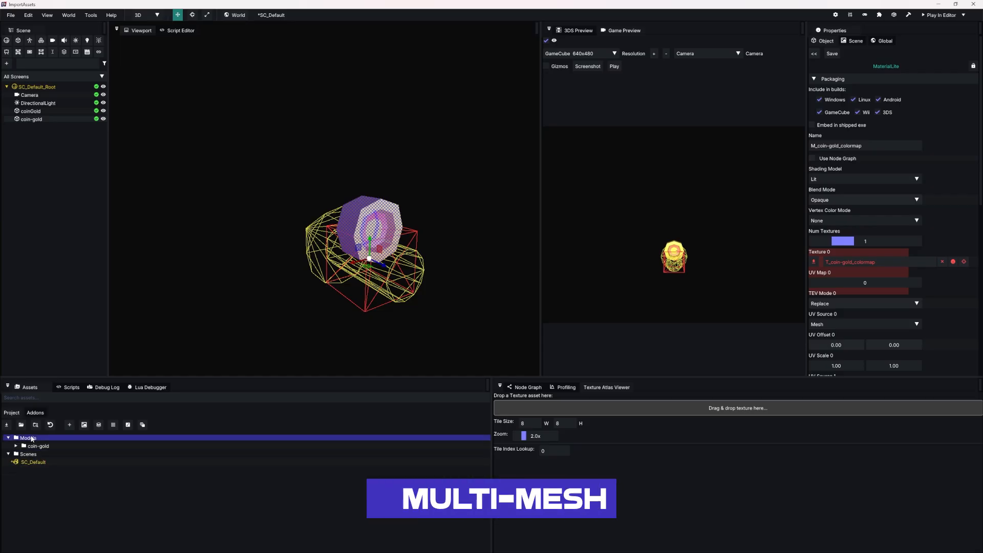
right_click(31, 439)
mouse_move(57, 475)
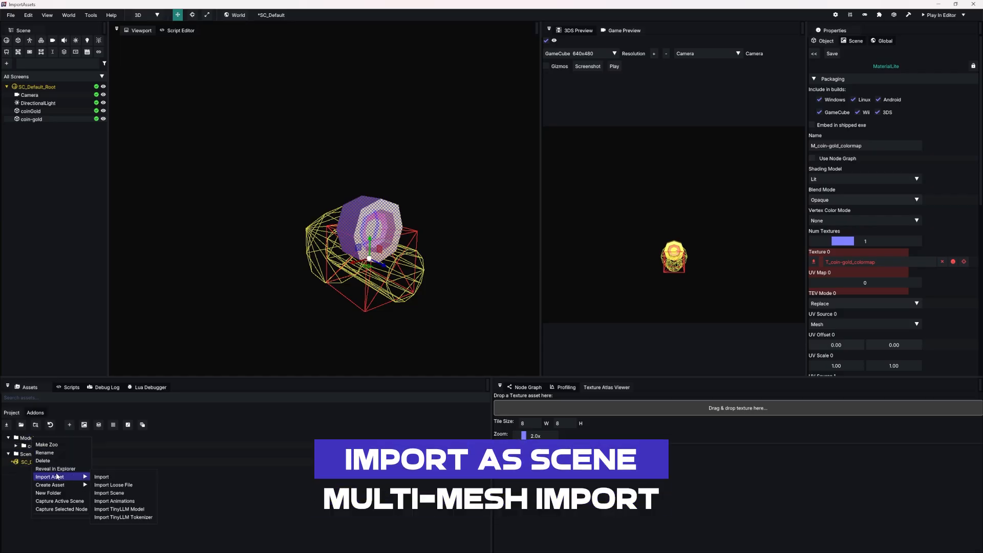
left_click(111, 479)
scroll(171, 155, "down", 5)
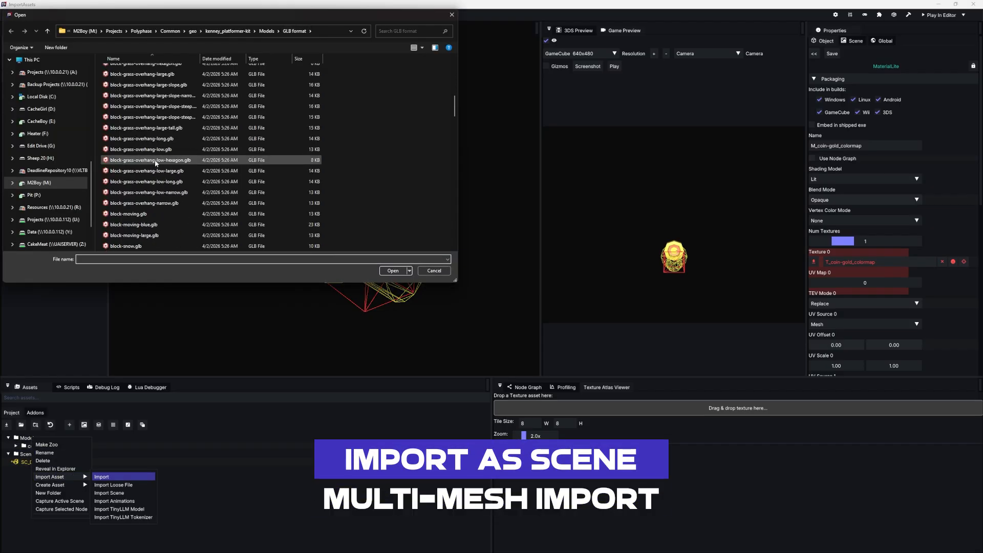
scroll(190, 146, "down", 5)
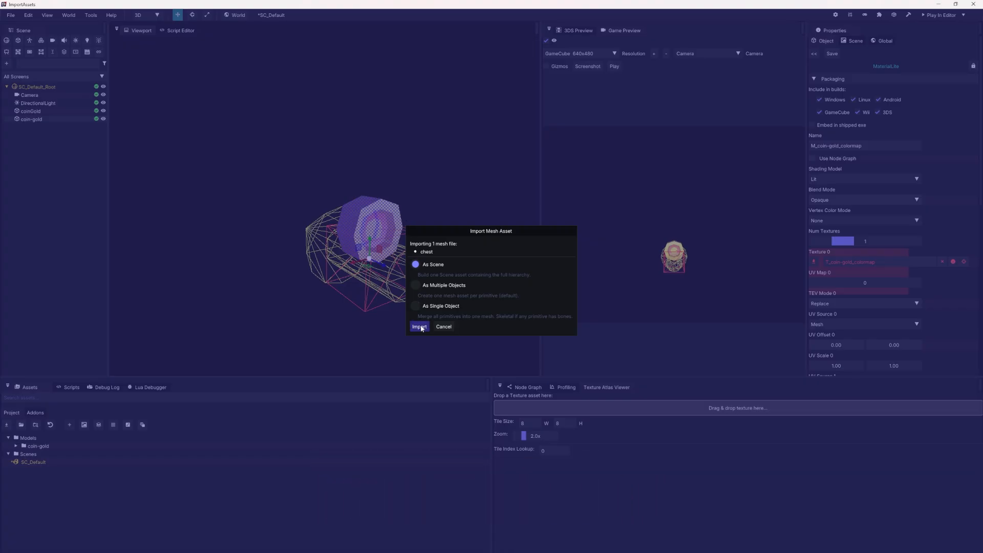
left_click(420, 327)
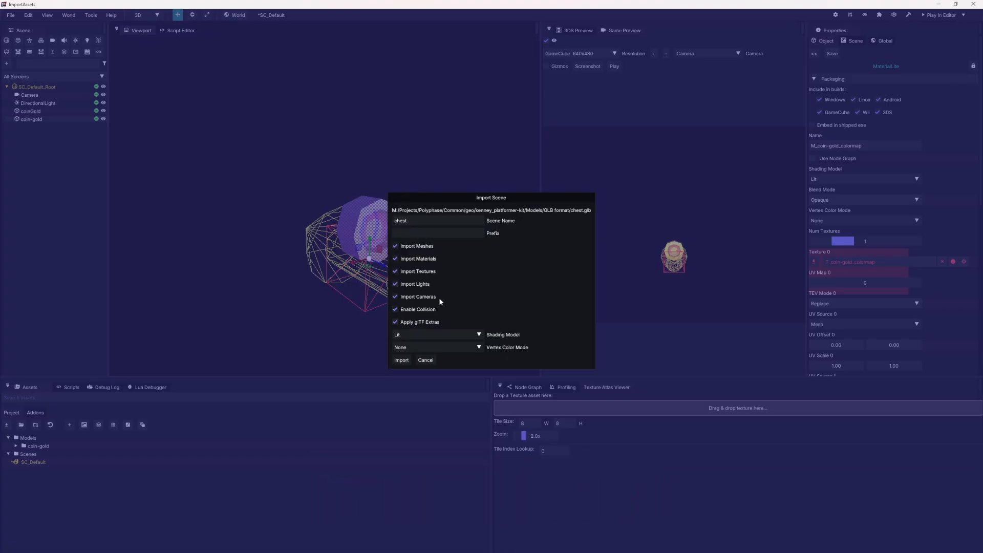
left_click(401, 360)
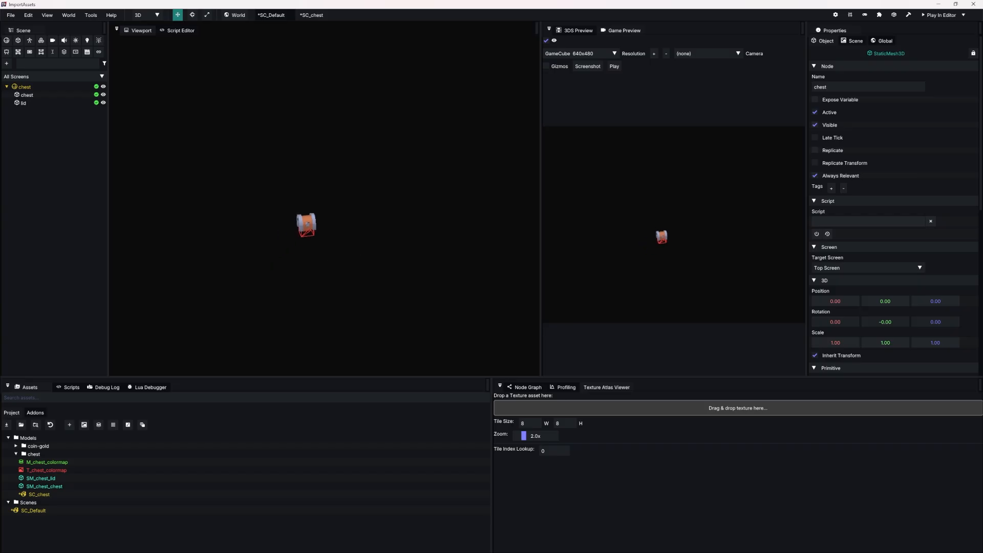
Step: Rotate the lid of the chest about the X axis in the SC_chest scene and clear the selection
scroll(323, 225, "up", 5)
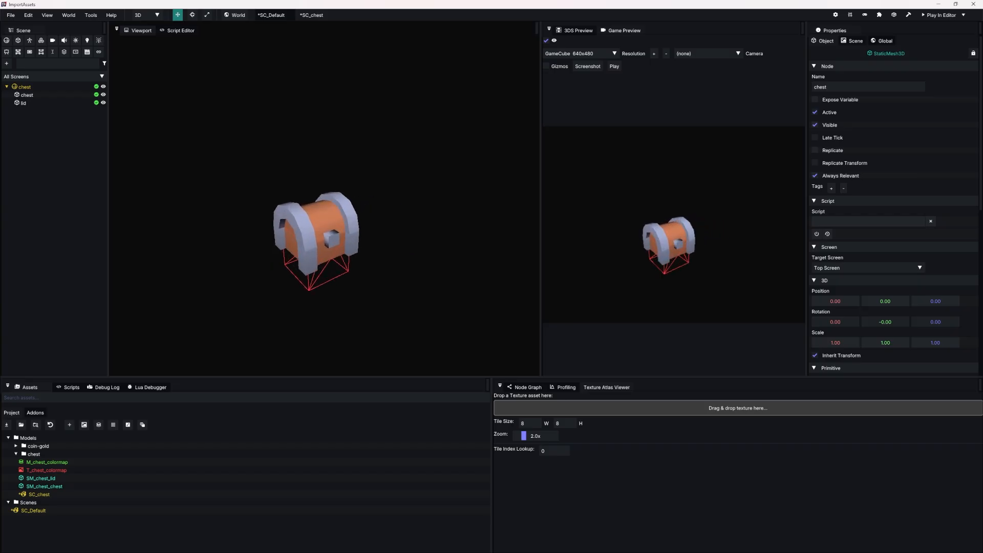
left_click(336, 220)
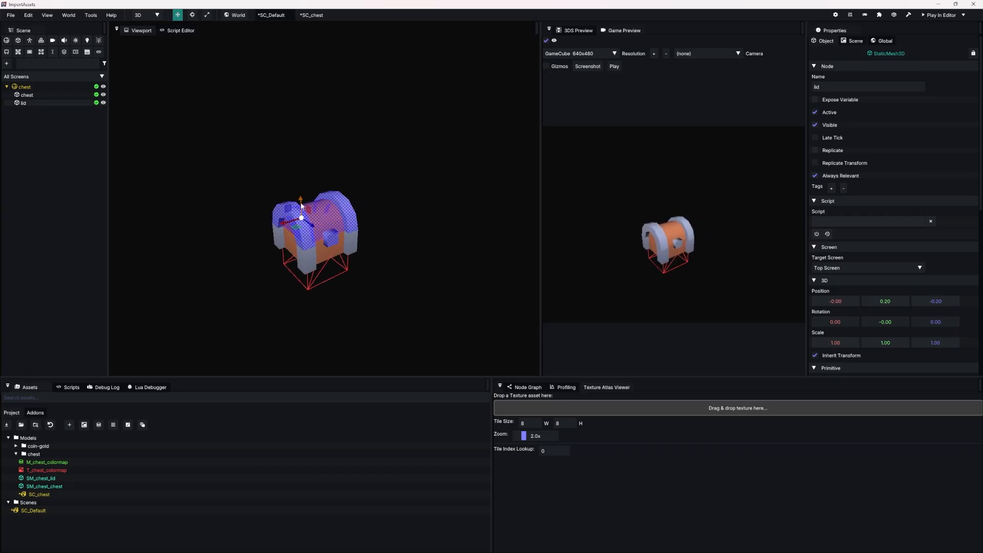
key("e")
key("x")
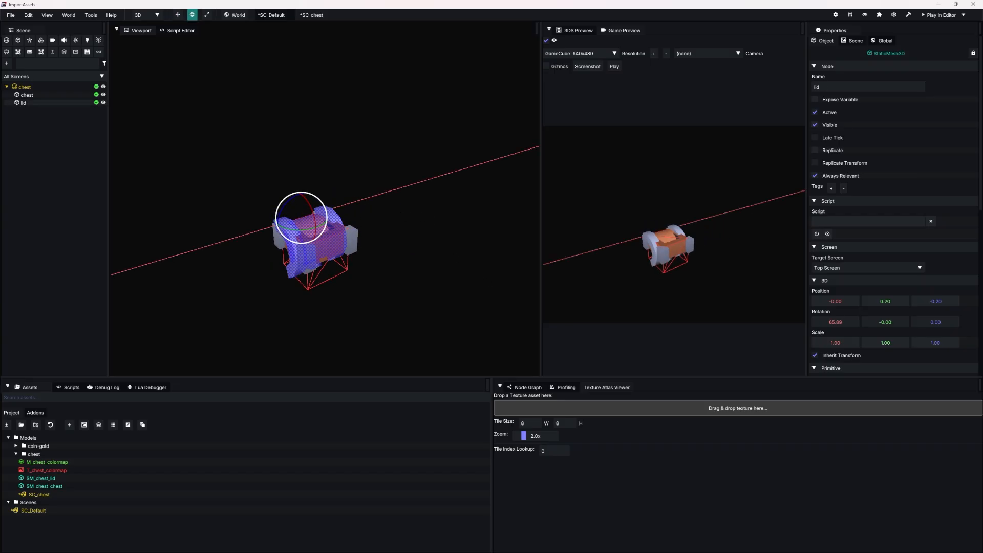
left_click(499, 278)
left_click(391, 243)
right_click_drag(391, 243, 415, 251)
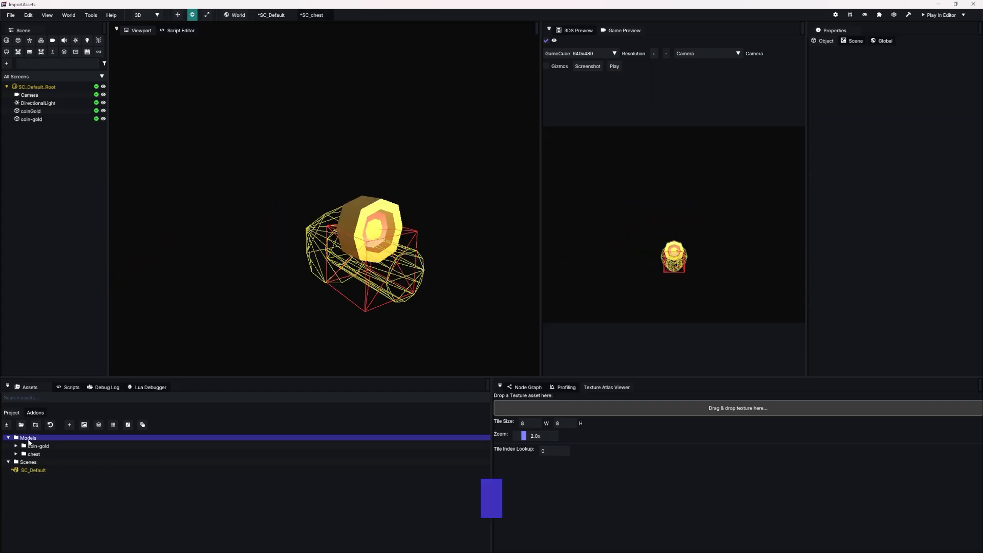
Step: Import sophia.glb into the Models folder as a single object in its own subdirectory, with materials and textures
right_click(30, 441)
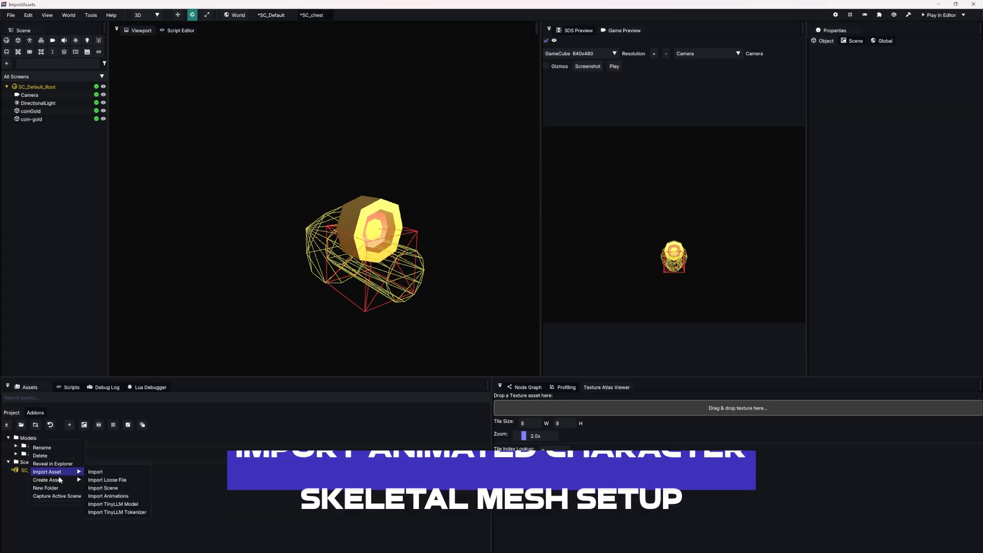
left_click(96, 471)
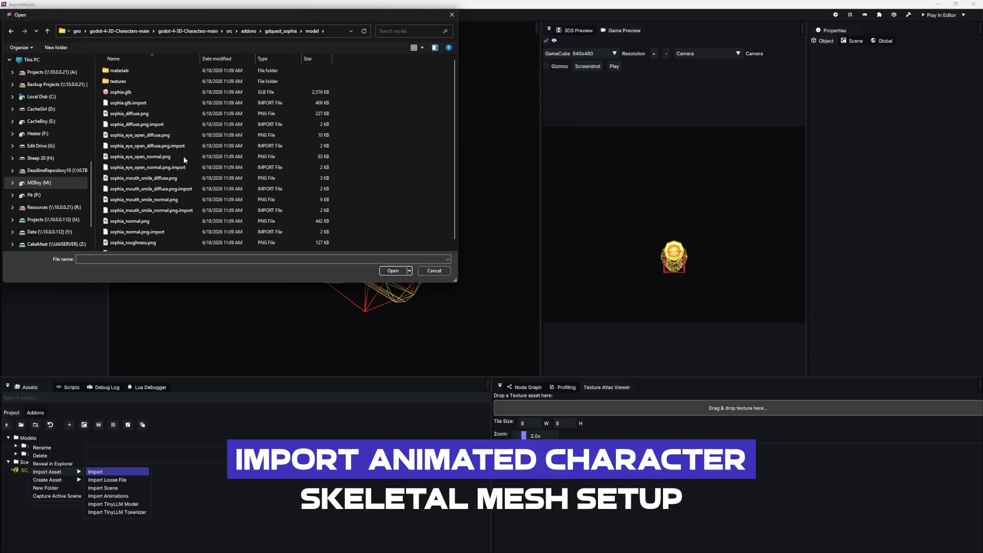
double_click(174, 92)
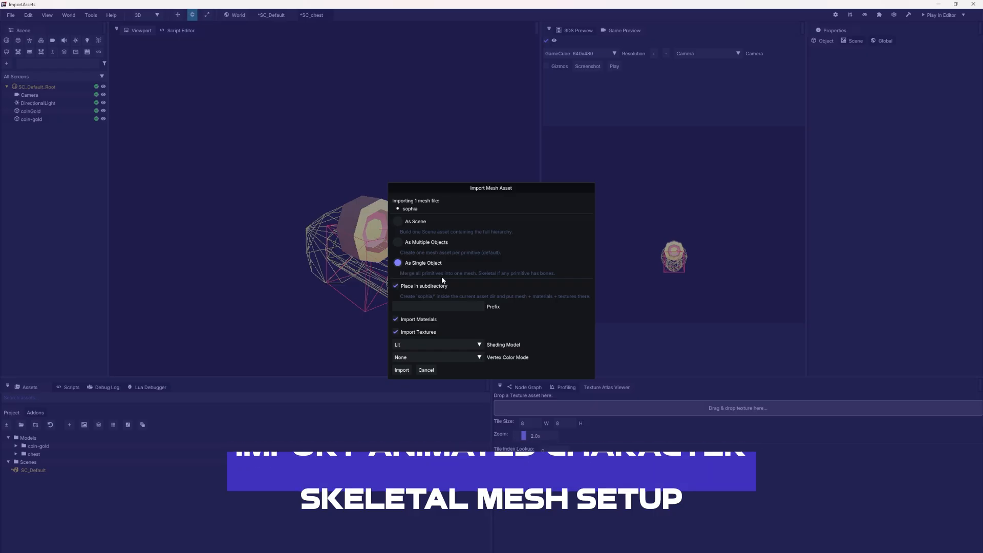
left_click(402, 369)
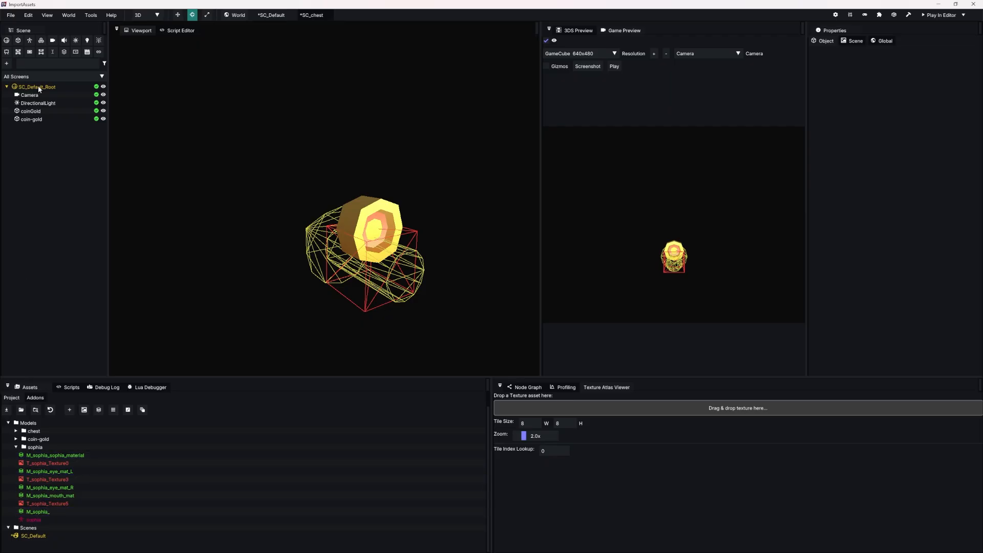
Step: Add a Skeletal Mesh node under SC_Default_Root and assign the sophia asset as its skeletal mesh
left_click(31, 41)
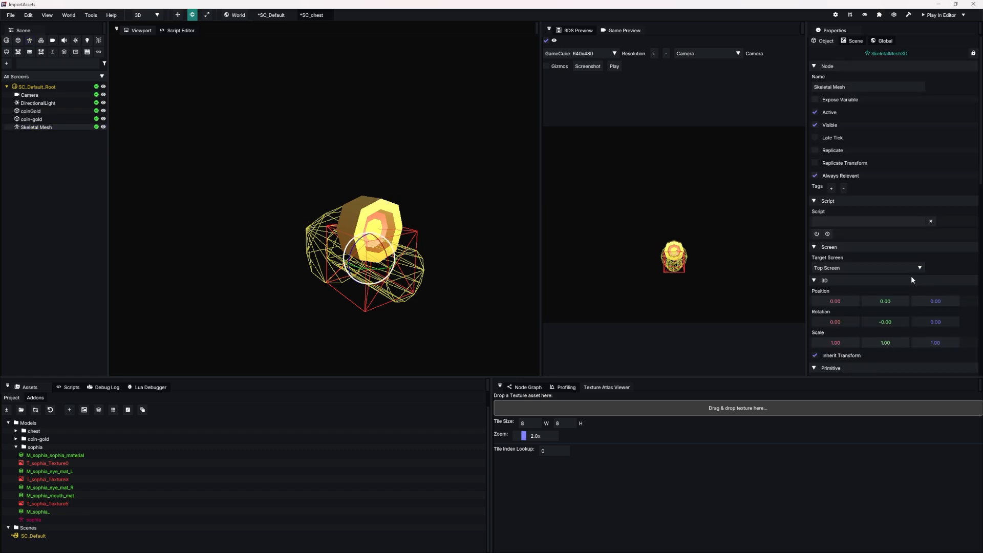
scroll(906, 277, "down", 10)
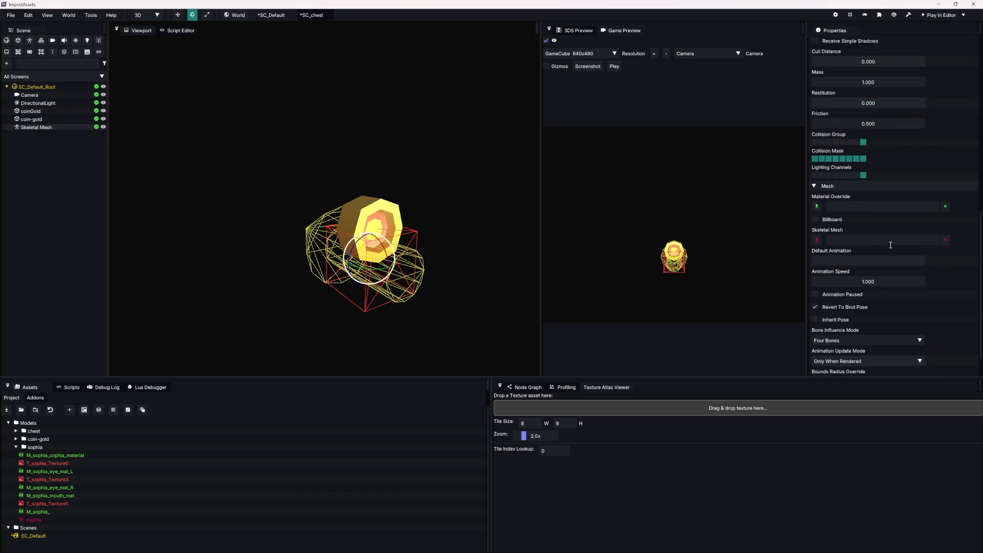
left_click(867, 261)
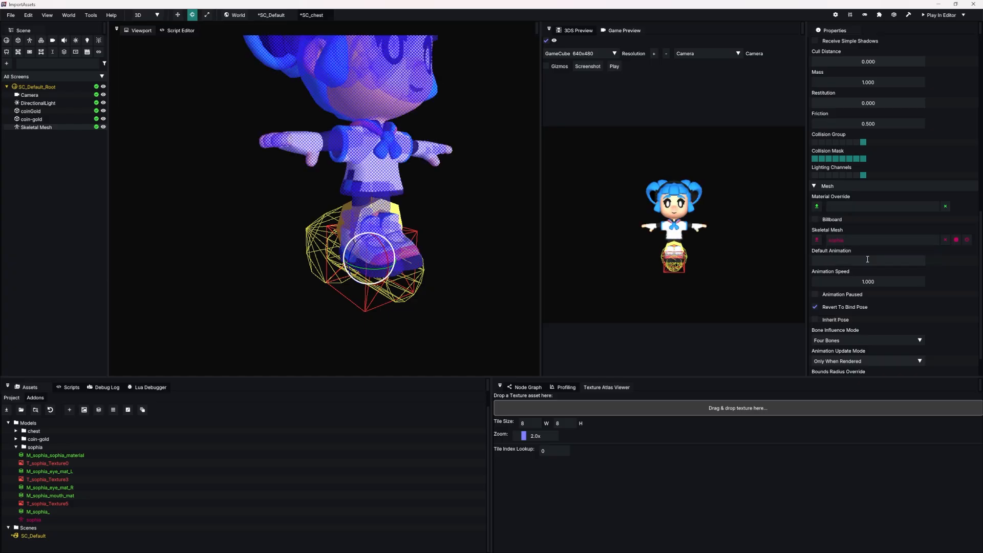
left_click(475, 269)
right_click_drag(475, 269, 488, 248)
key("s")
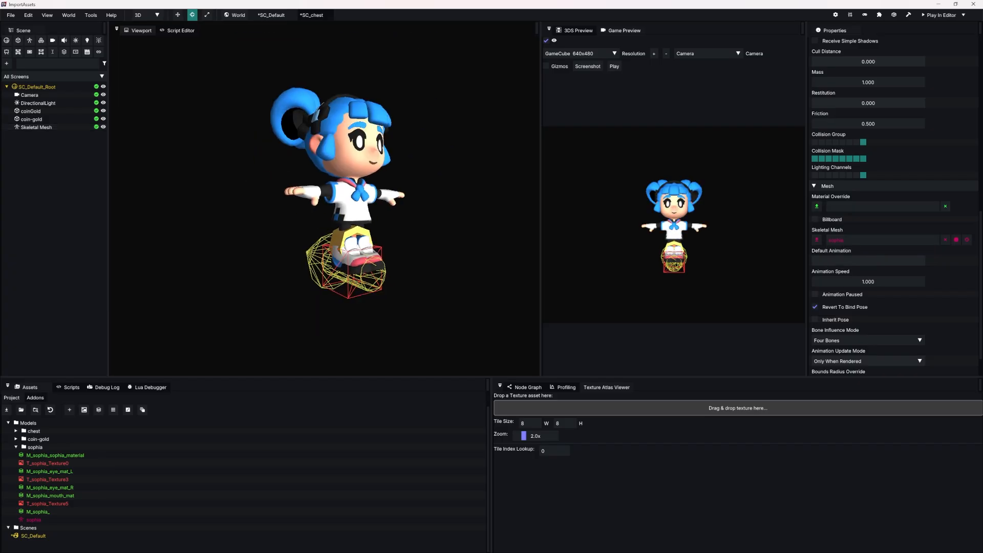
Step: Move the sophia character about 0.78 along the Z axis, away from the coins
left_click(369, 195)
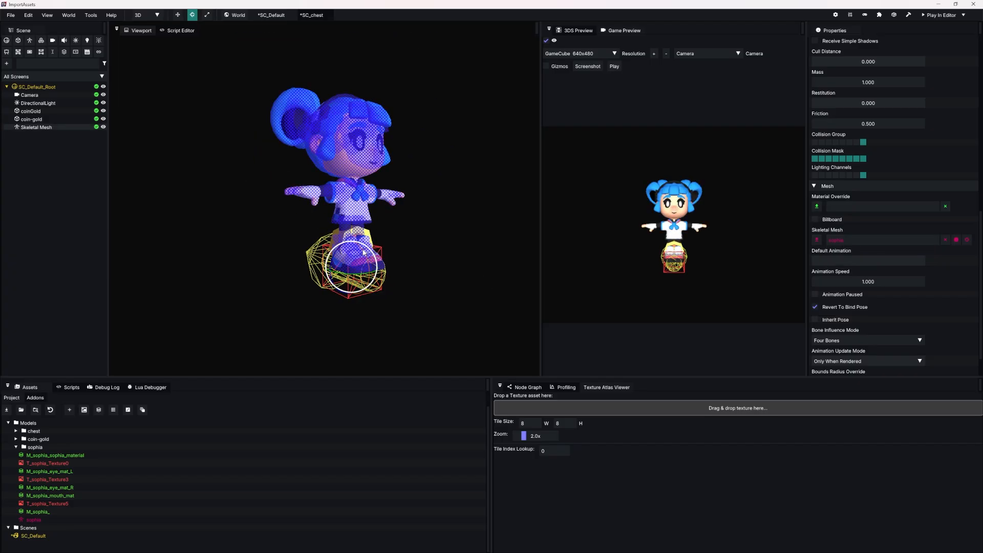
left_click_drag(362, 271, 438, 300)
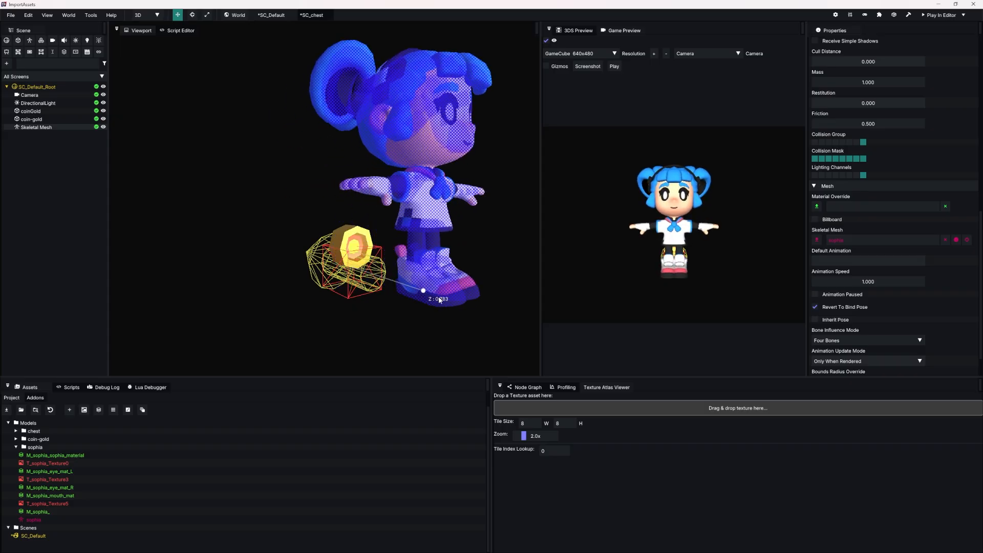
key("s")
key("d")
right_click_drag(438, 299, 353, 307)
Step: Open the sophia mesh asset's animations and dock the Animation Browser alongside the 3DS Preview
scroll(906, 267, "down", 2)
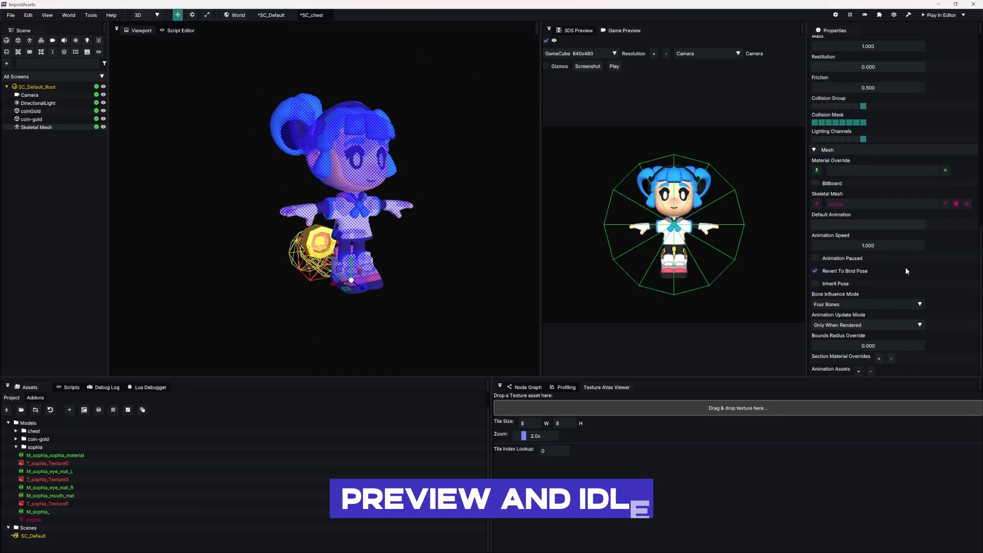
left_click(34, 519)
left_click(829, 371)
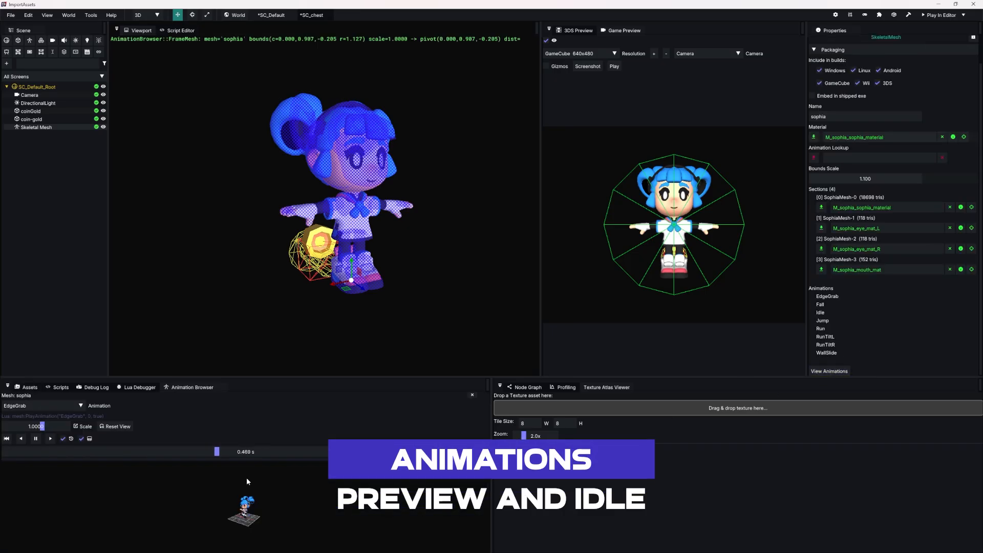
left_click_drag(192, 387, 592, 49)
Step: Preview the sophia mesh's Run, Jump and Idle animations
left_click(591, 49)
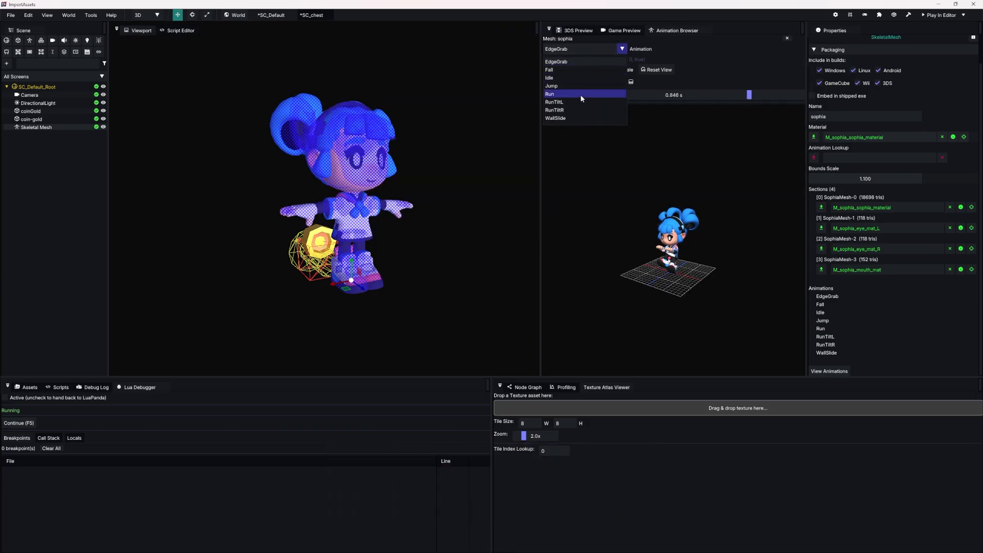
left_click(564, 94)
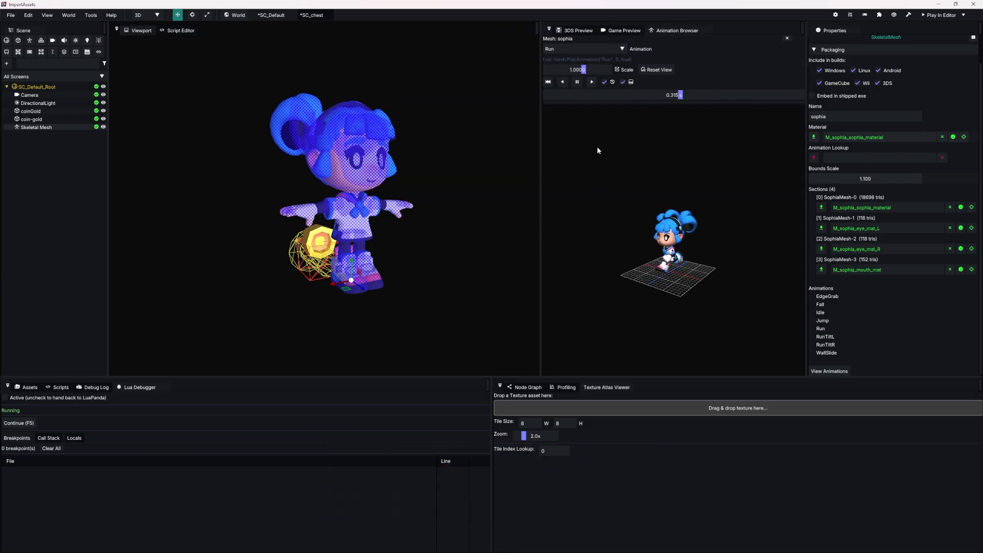
left_click(575, 47)
left_click(563, 84)
left_click(562, 50)
left_click(559, 78)
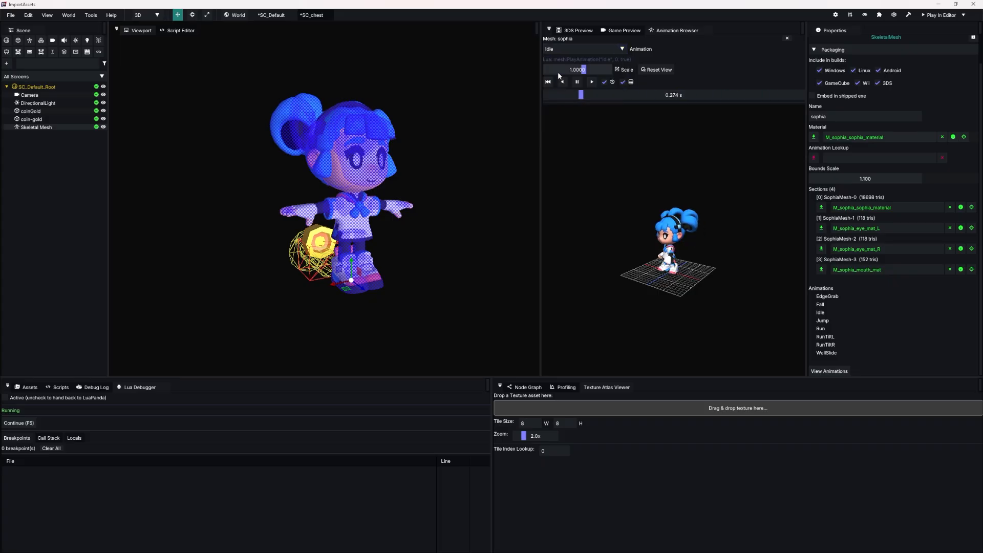
Step: Set the Skeletal Mesh node's default animation to Idle and clear the selection
left_click(50, 127)
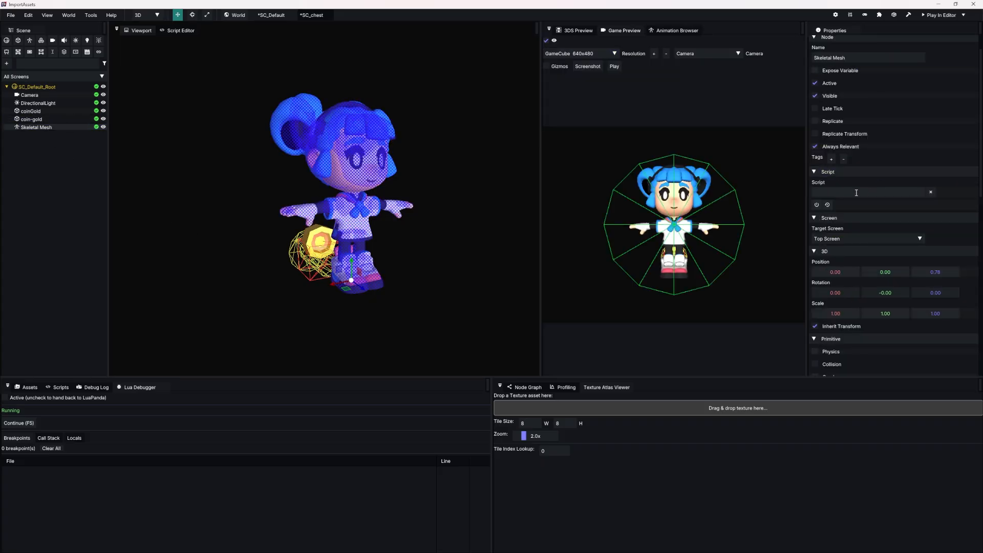
scroll(853, 249, "down", 10)
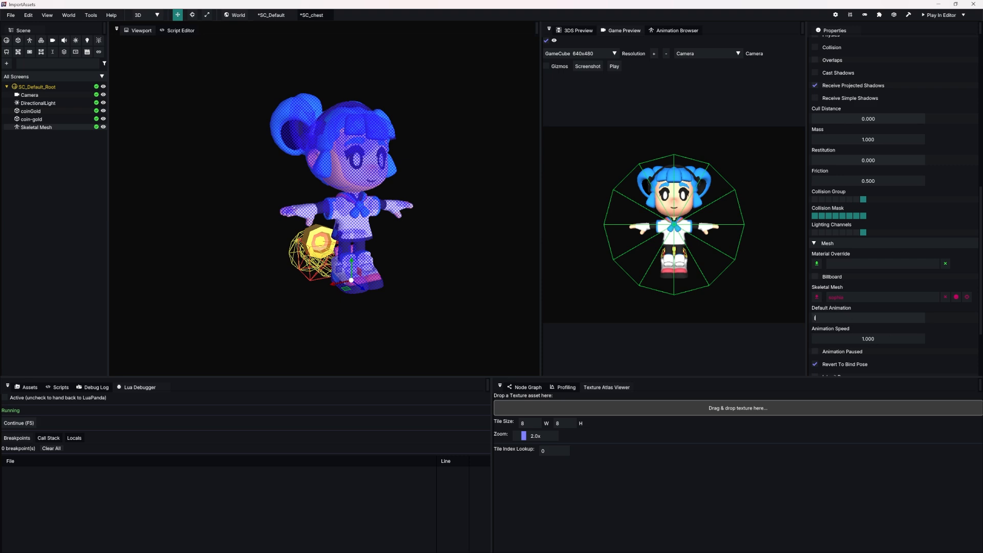
key("Return")
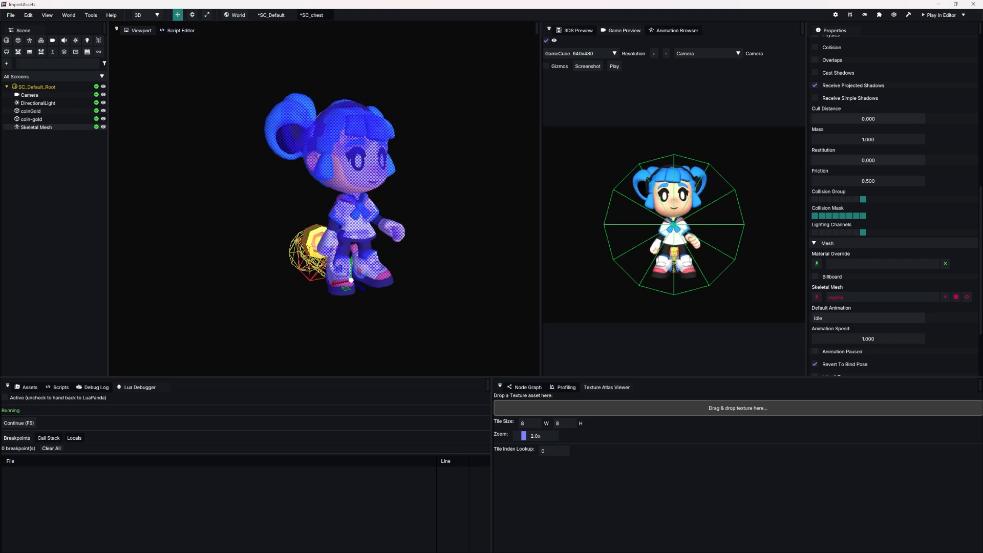
left_click(450, 311)
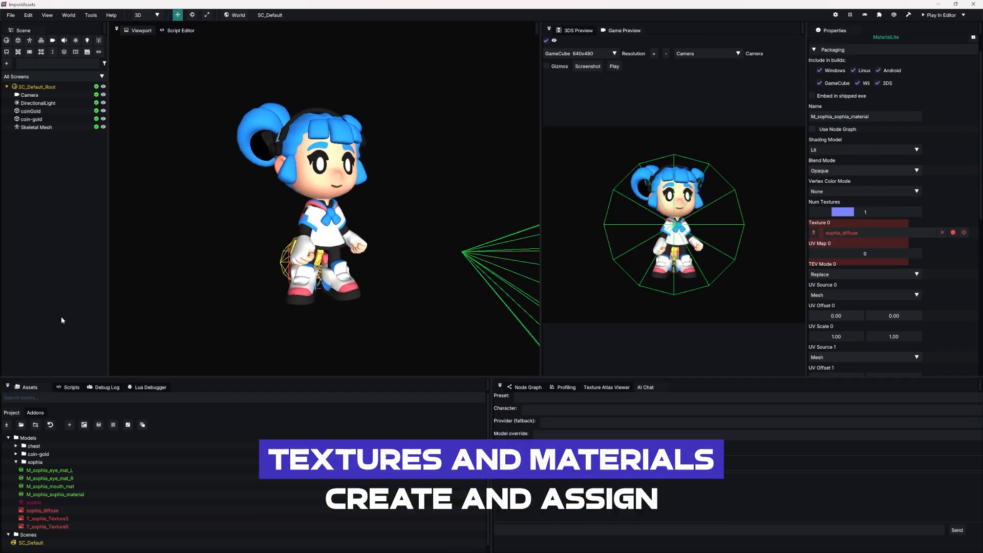
Step: Delete the M_sophia_sophia_material and sophia_diffuse assets from the sophia folder
left_click(43, 495)
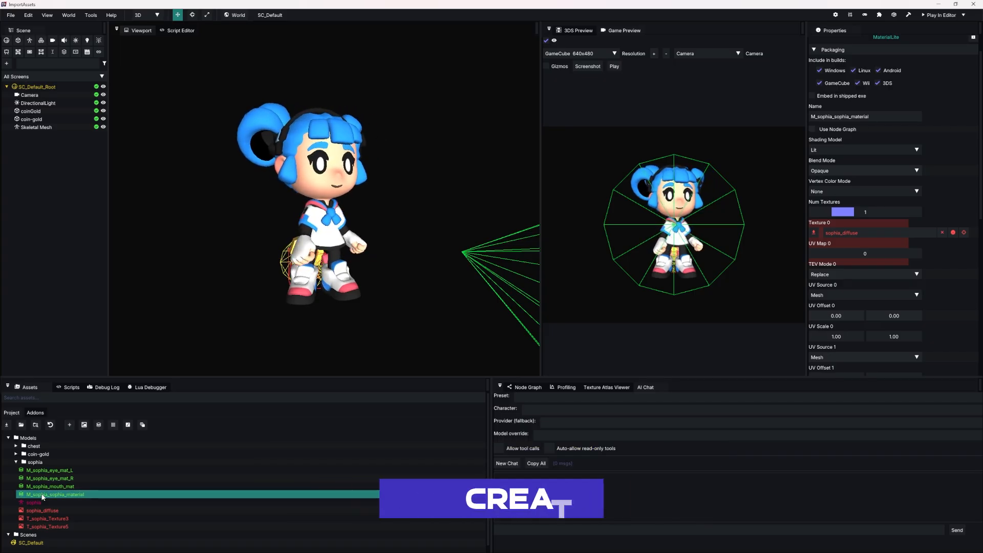
key("Delete")
left_click(38, 502)
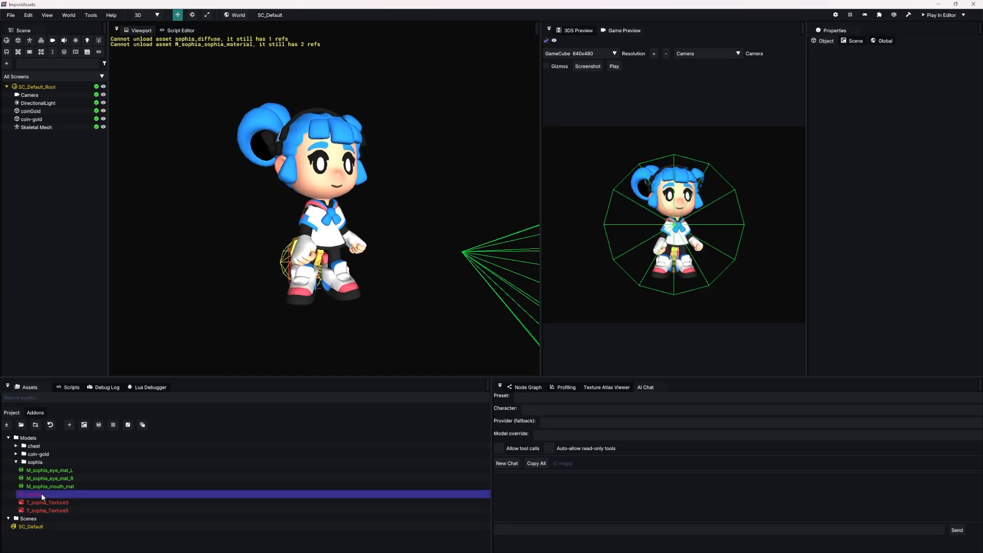
key("Delete")
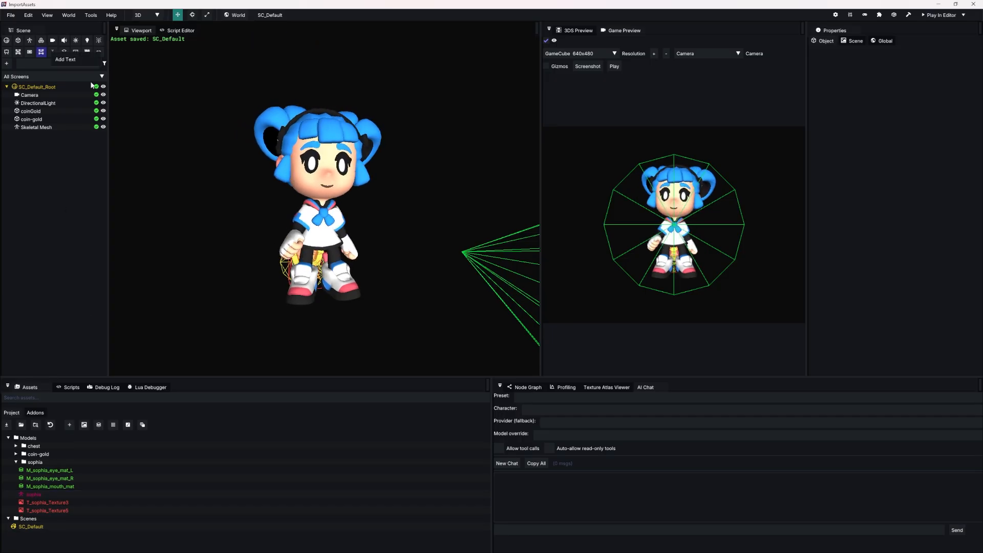
Step: Return to the project selection and open a project from there
left_click(11, 16)
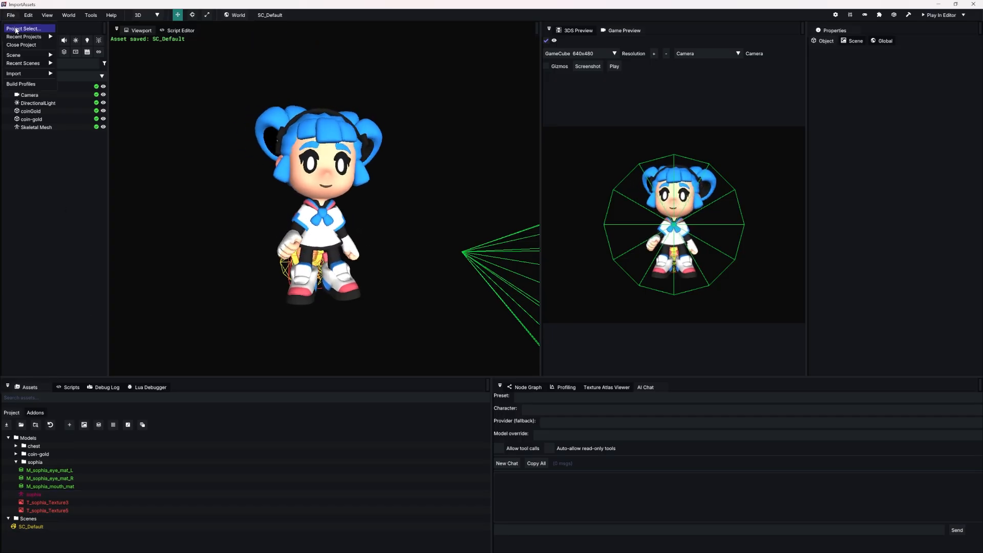
left_click(16, 30)
double_click(467, 228)
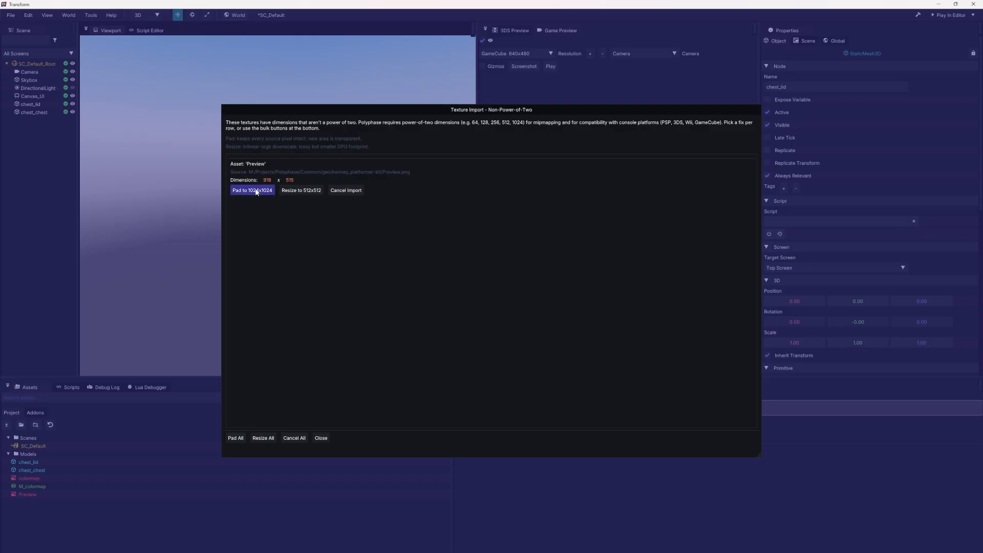
Step: Pad the non-power-of-two Preview texture to 1024x1024 during its import
left_click(252, 189)
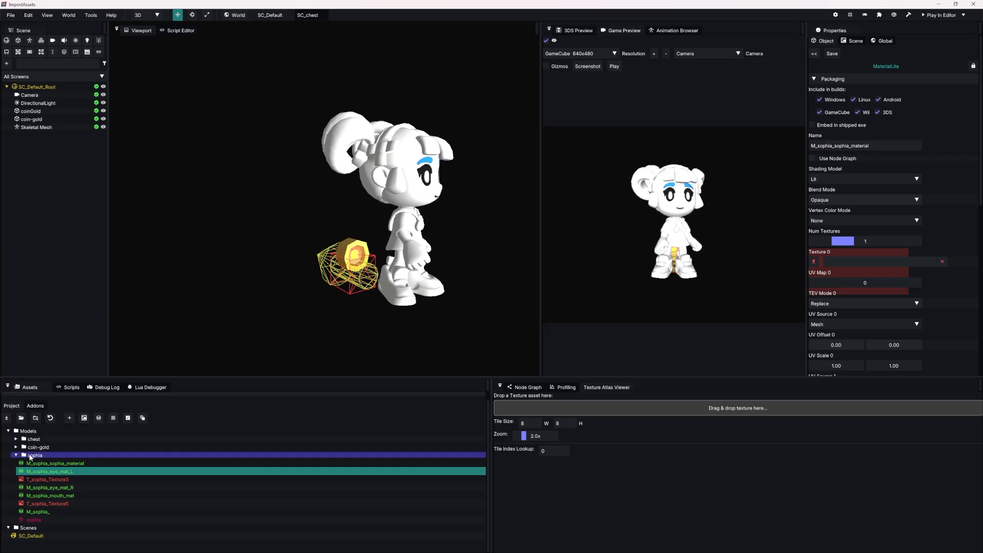
Step: Import sophia_diffuse.png into the sophia folder
right_click(31, 456)
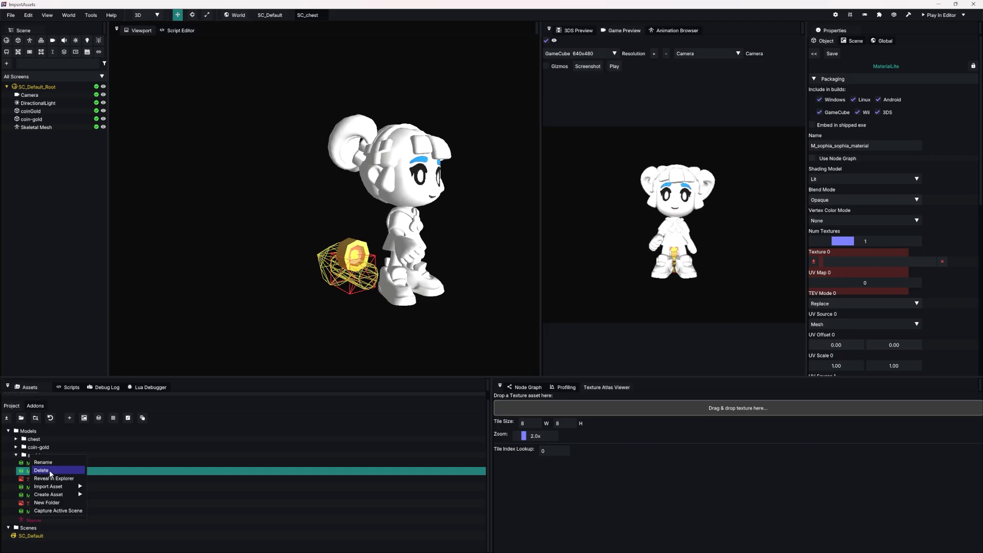
mouse_move(57, 486)
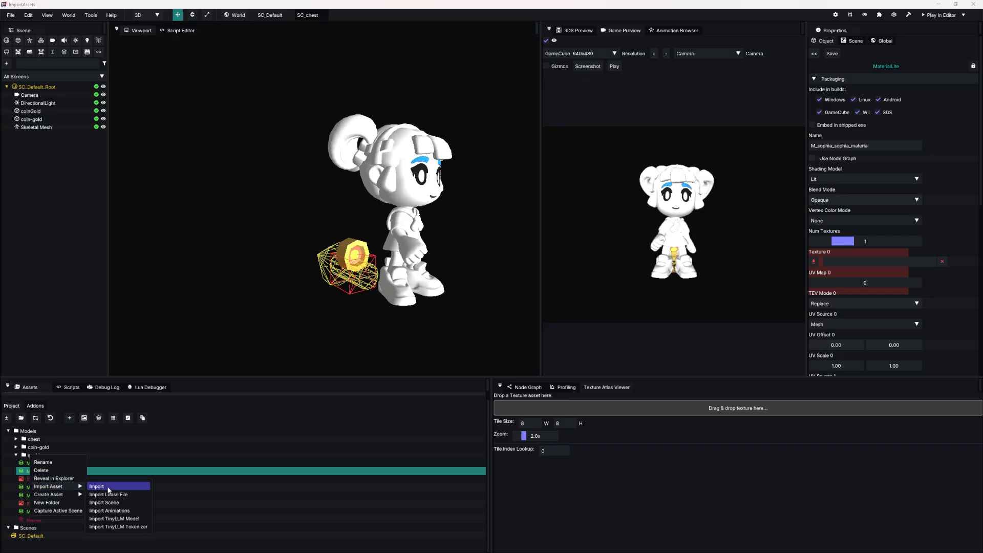
left_click(108, 489)
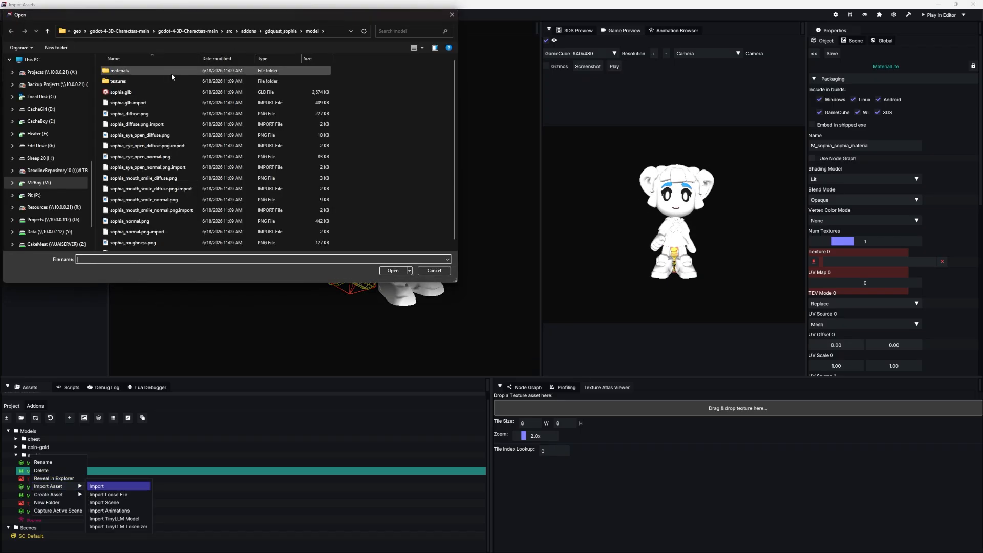
left_click(139, 117)
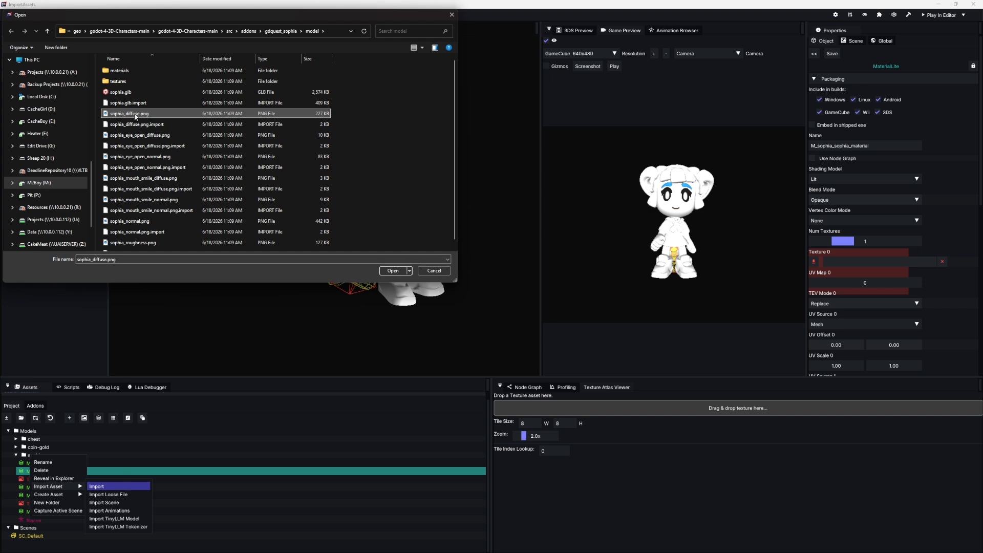
double_click(135, 117)
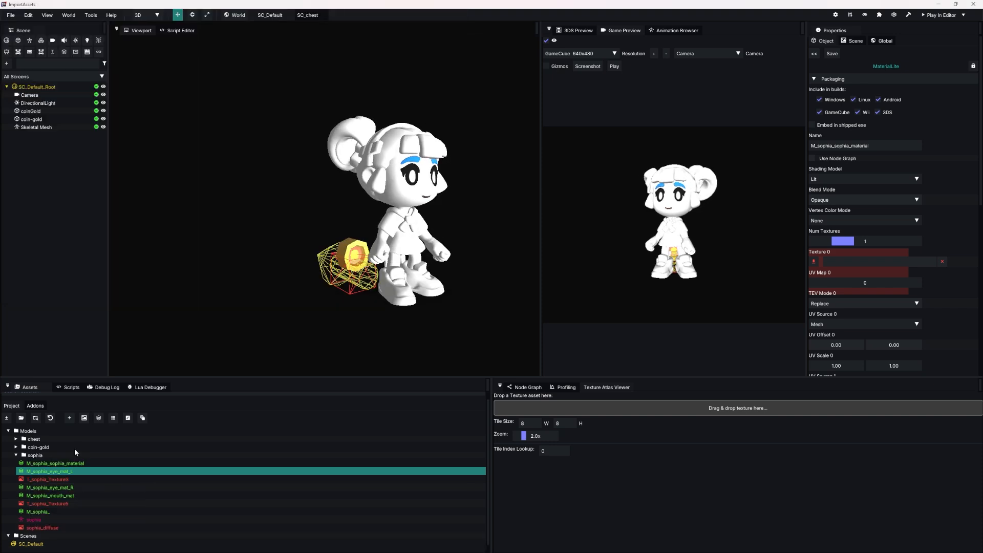
Step: Assign the sophia_diffuse texture to Texture 0 of M_sophia_sophia_material and save the material
left_click(47, 527)
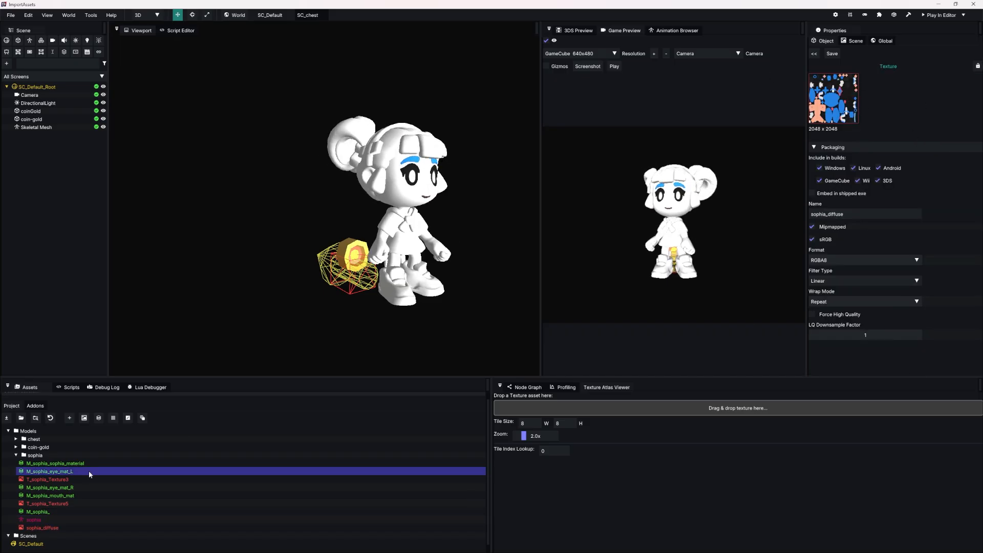
left_click(51, 463)
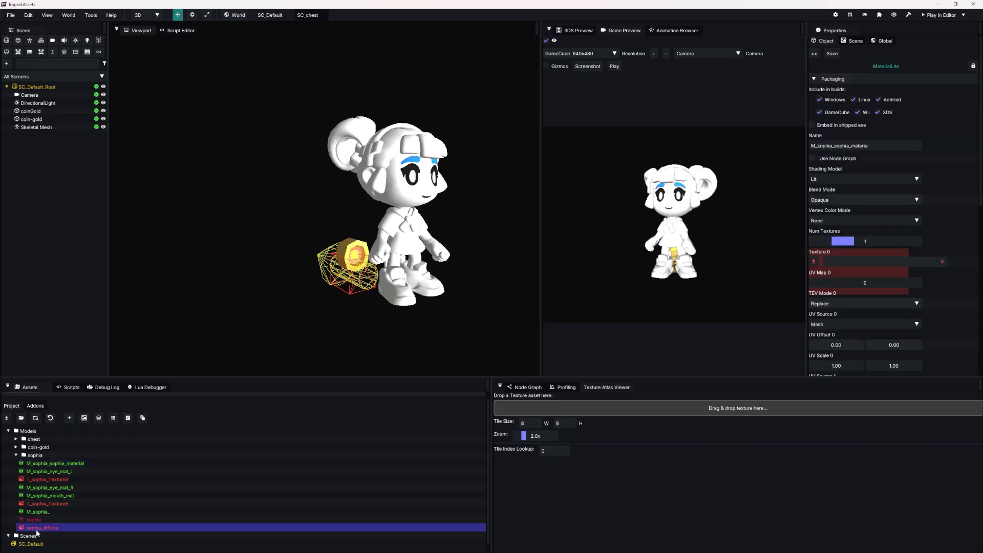
left_click_drag(38, 528, 855, 261)
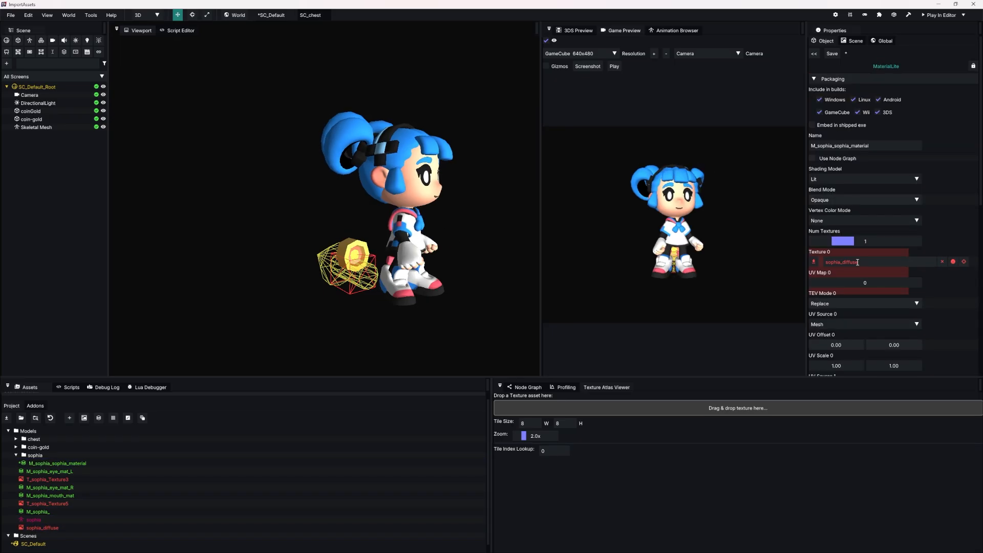
left_click(831, 54)
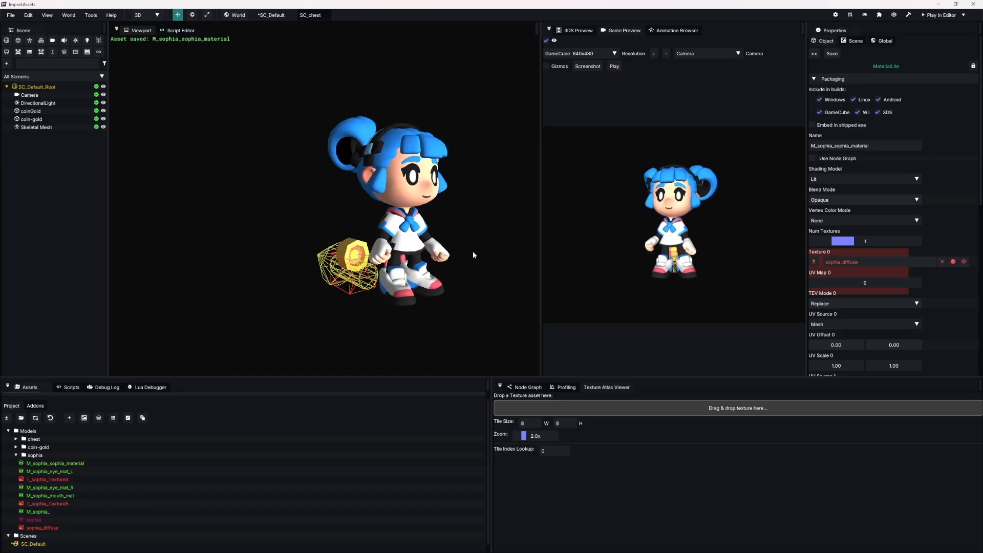
middle_click_drag(474, 255, 397, 256)
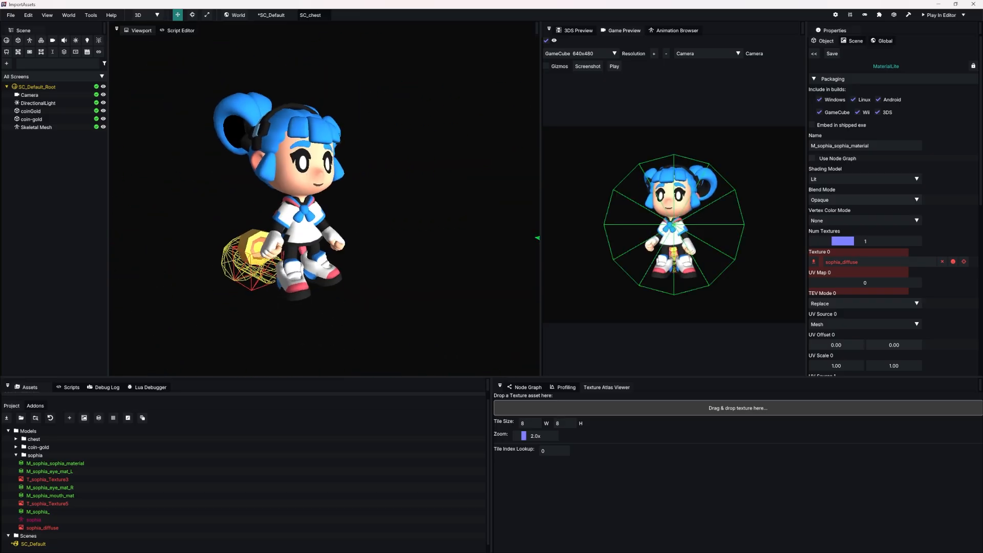
Step: Set the sophia_diffuse texture's LQ Downsample Factor to 4 and save the texture
left_click(52, 527)
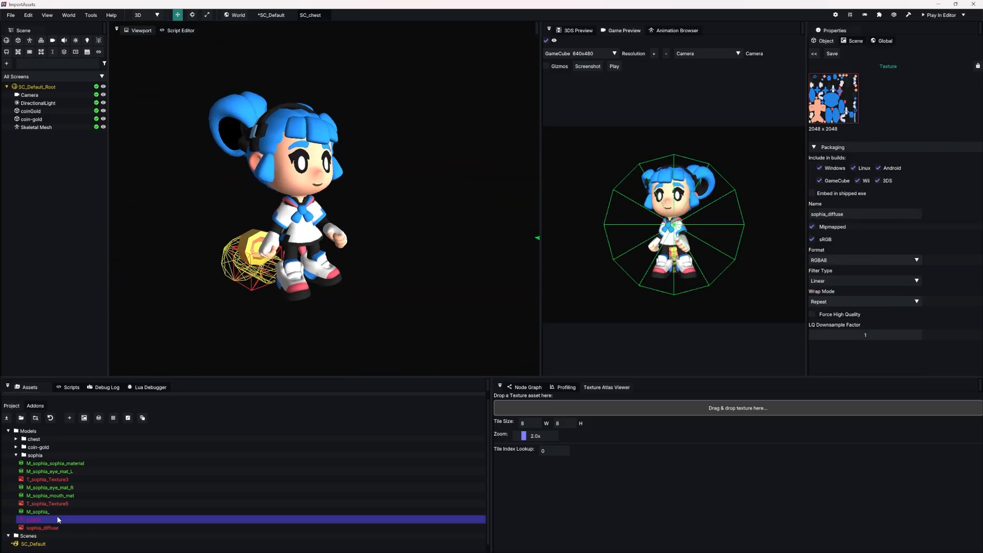
left_click(55, 511)
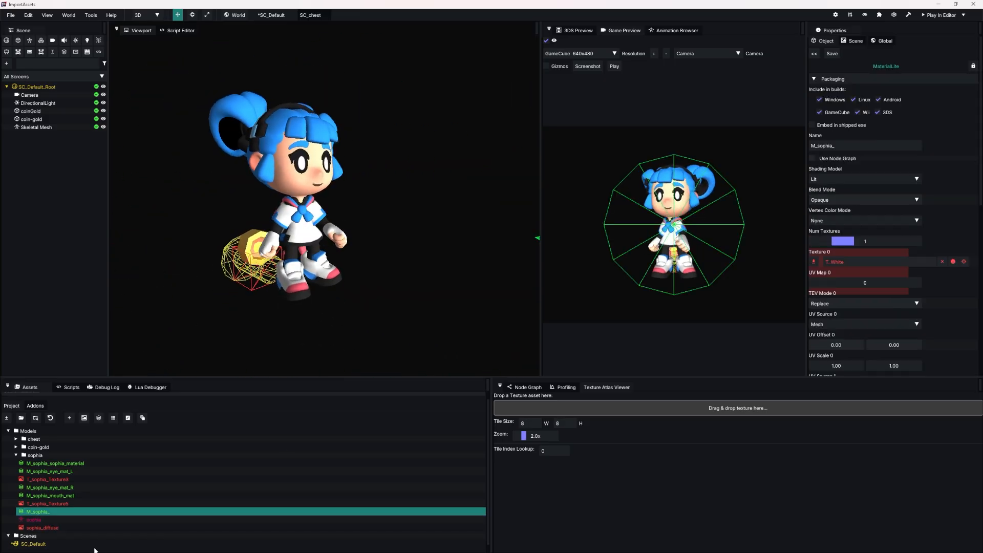
left_click(125, 527)
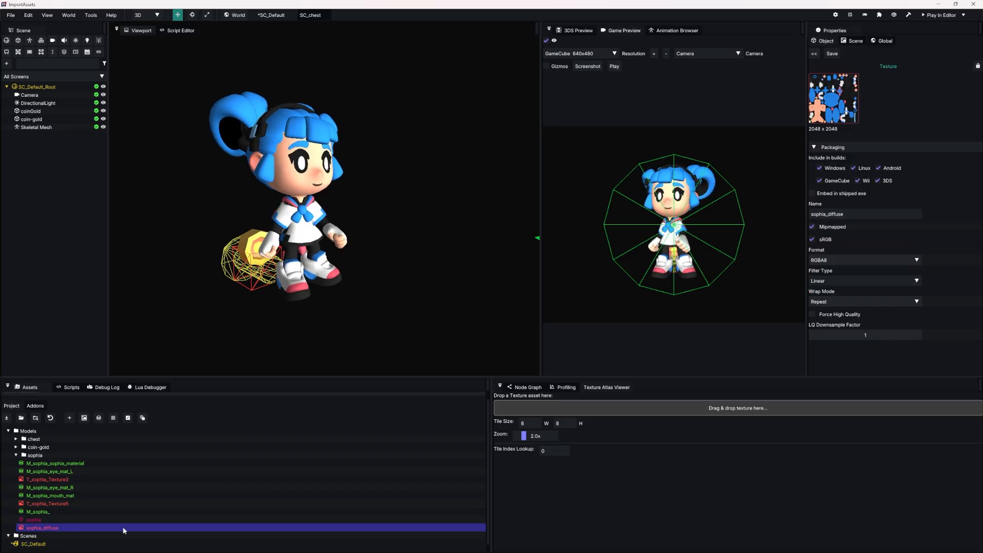
double_click(879, 335)
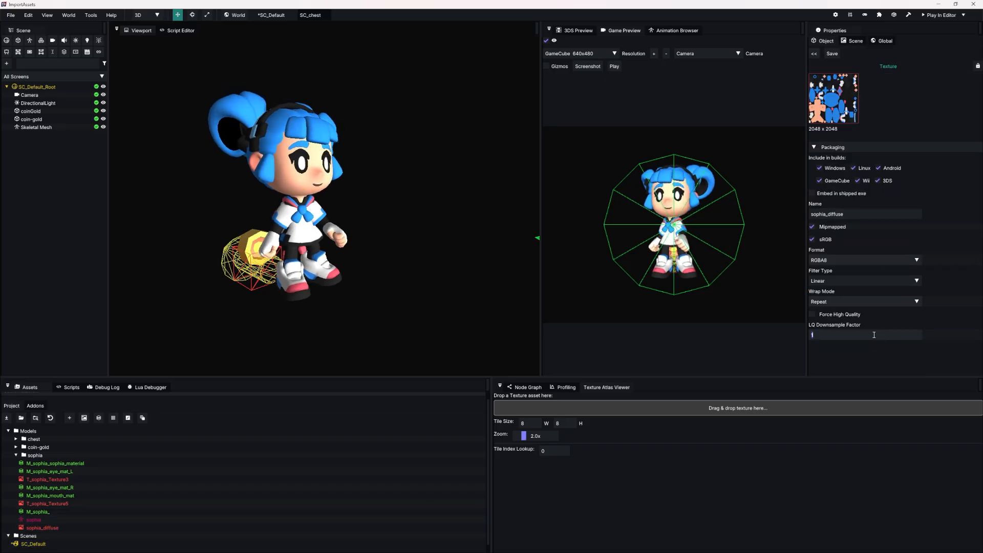
type("4")
key("Return")
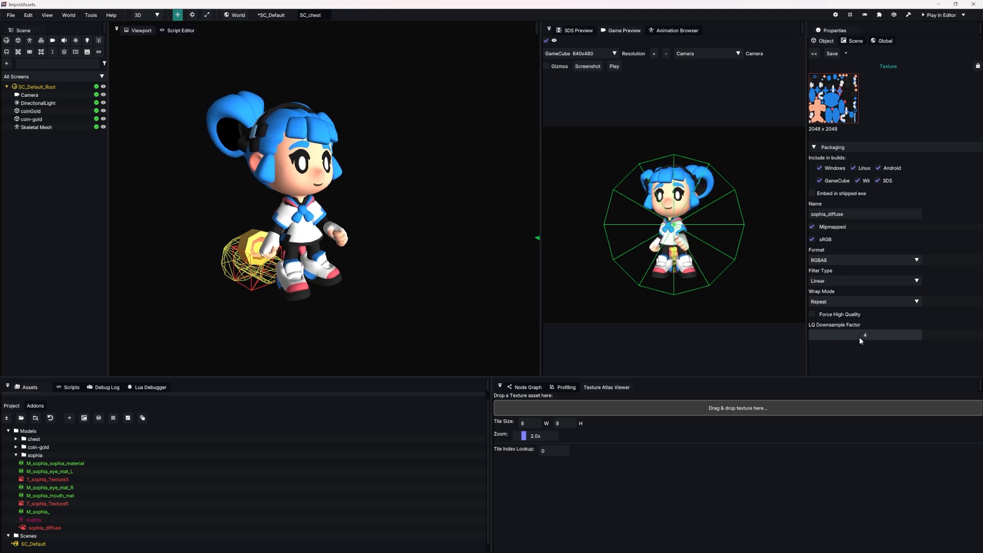
left_click(833, 54)
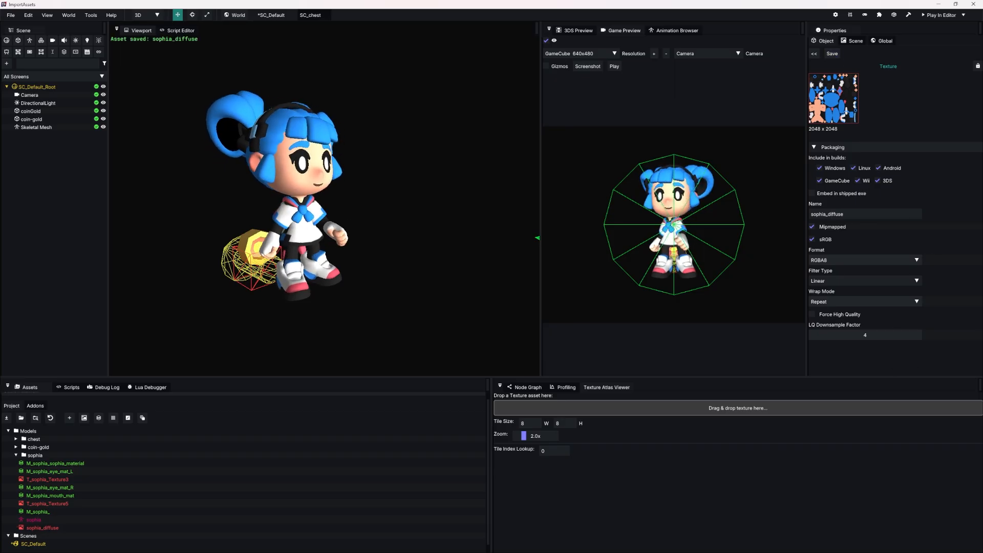